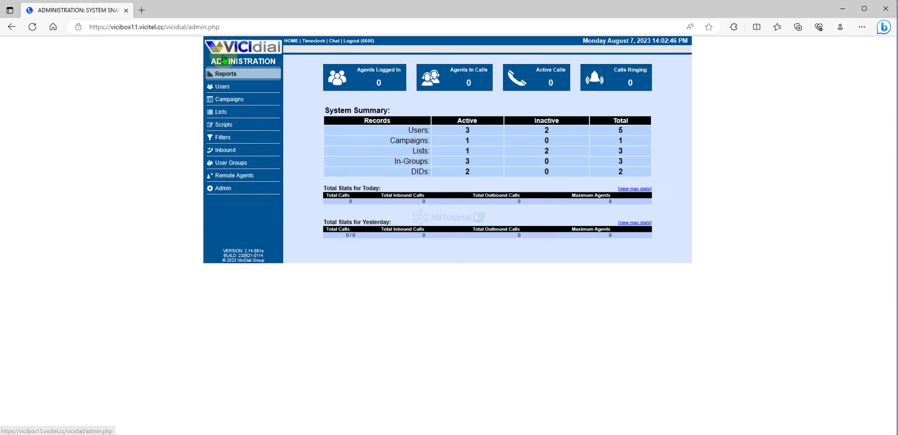
# - Show the User Groups listing, which holds only the ADMIN group
pyautogui.click(229, 163)
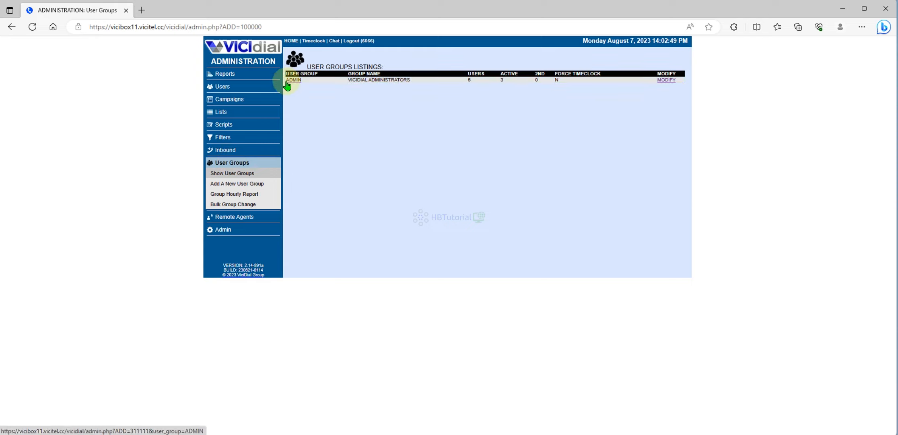
# - Add user group 'Agentuser' with the description 'Agent user Groups'
pyautogui.click(233, 184)
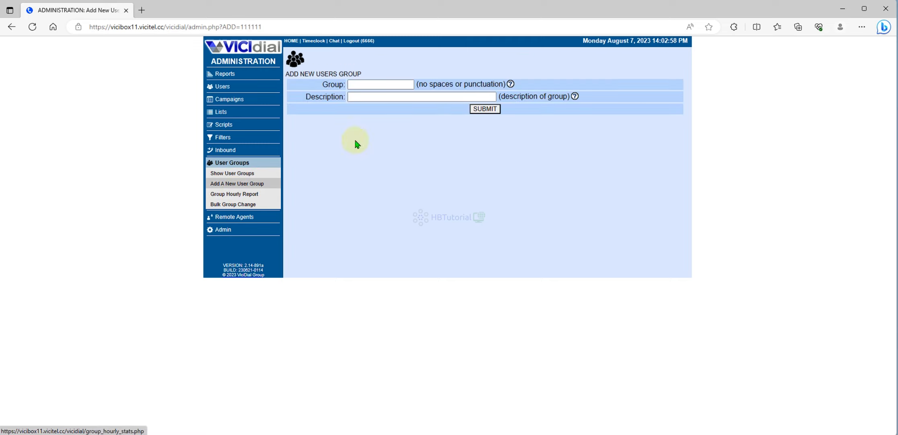
pyautogui.click(367, 84)
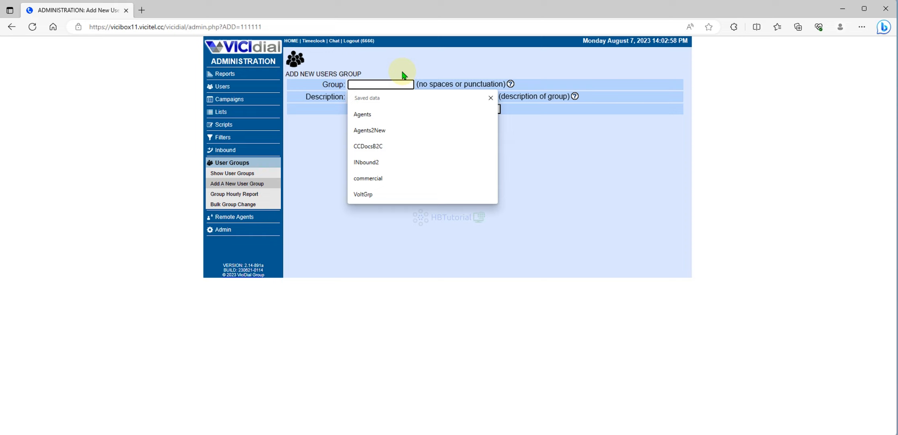
pyautogui.write('Agent')
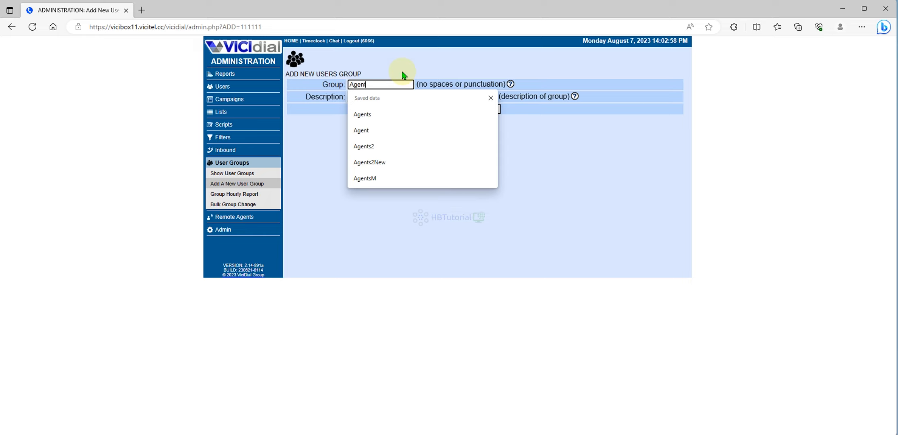
pyautogui.write('user')
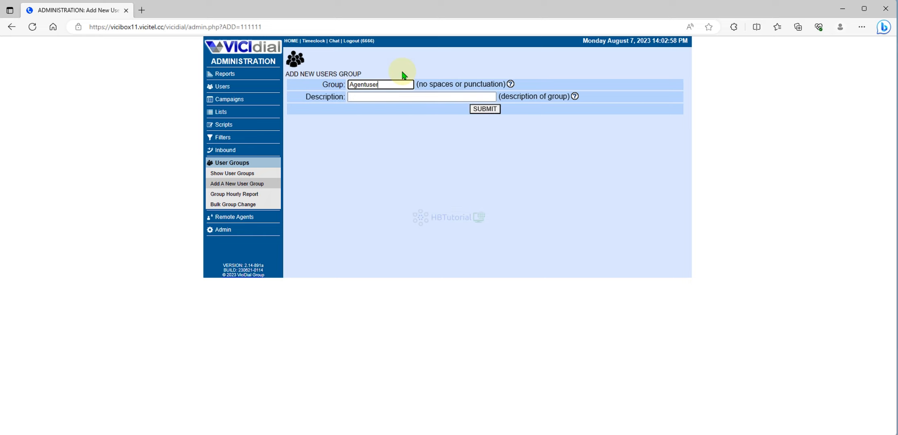
pyautogui.click(389, 96)
pyautogui.write('Ag')
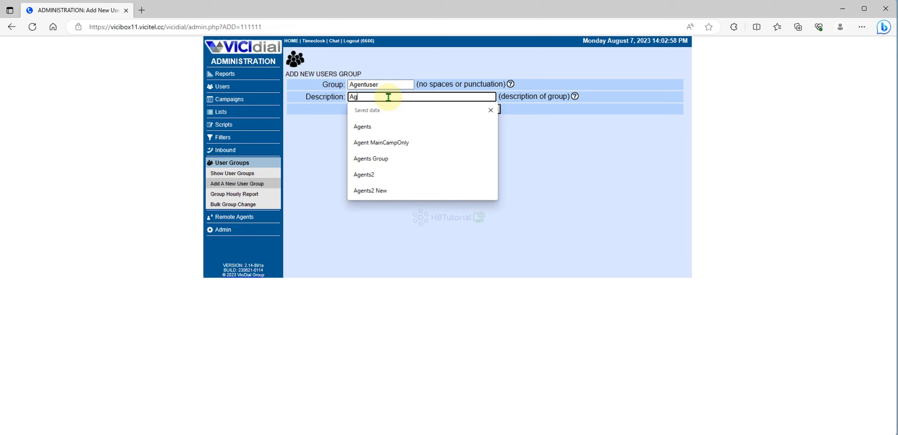
pyautogui.write('ent user')
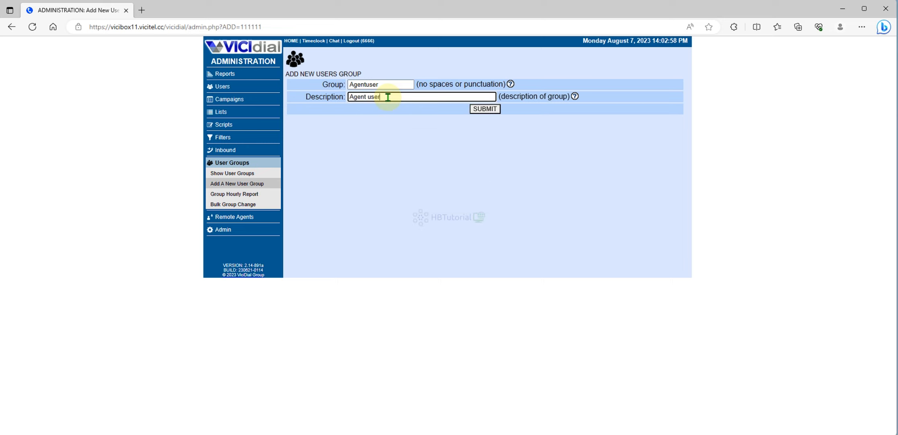
pyautogui.press('BackSpace')
pyautogui.write('us')
pyautogui.click(492, 110)
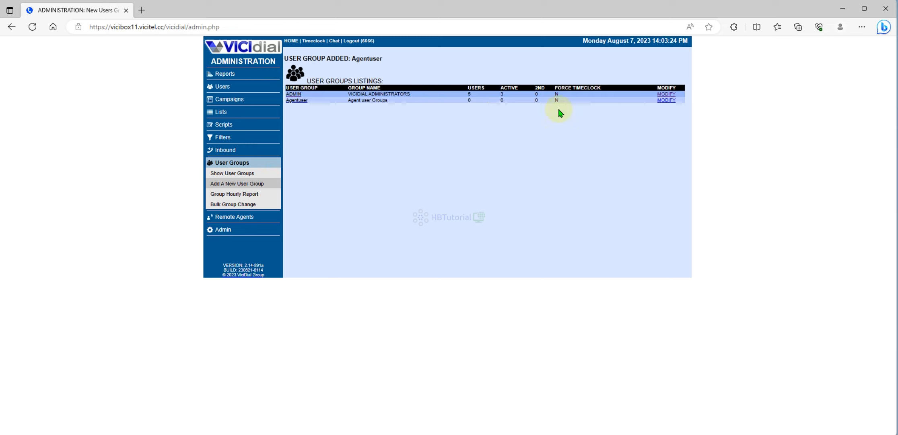
# - In Agentuser, allow status viewing of Agentuser and set Agent Status View Time and Agent Call Log View to Y
pyautogui.click(666, 100)
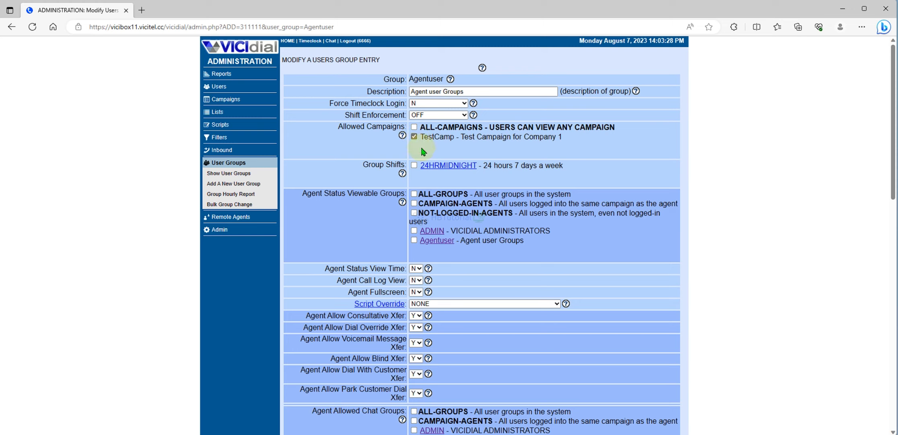
pyautogui.click(301, 192)
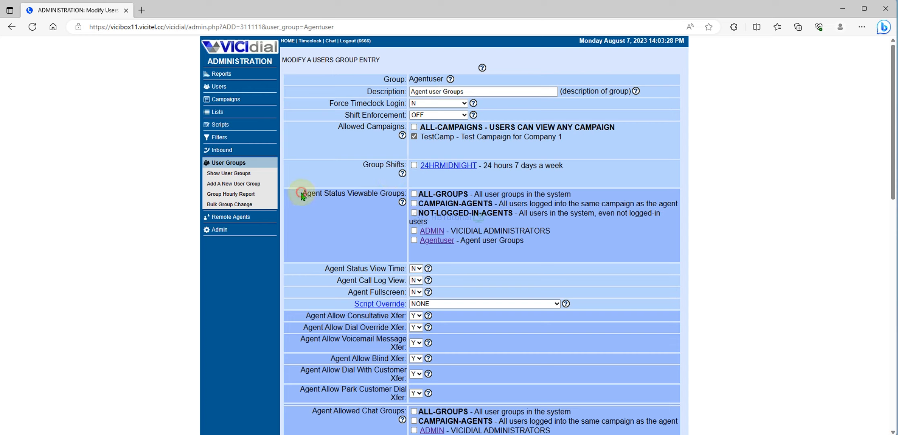
pyautogui.moveTo(301, 193); pyautogui.dragTo(414, 195)
pyautogui.click(366, 217)
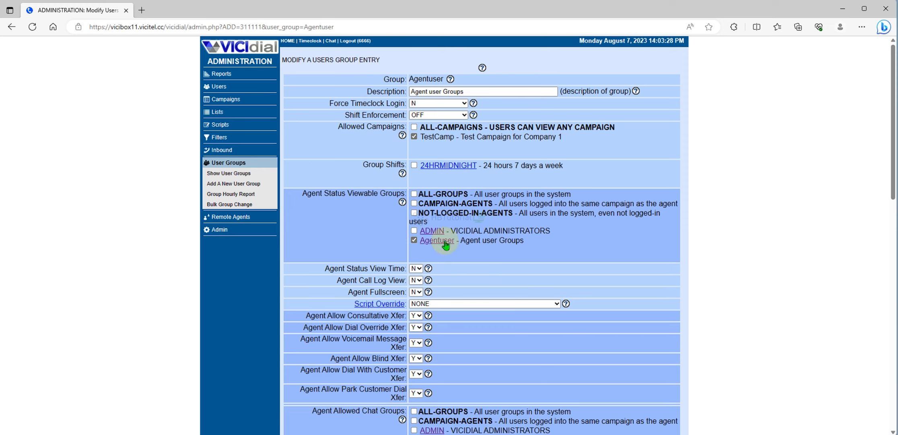
pyautogui.moveTo(325, 267); pyautogui.dragTo(401, 268)
pyautogui.click(416, 268)
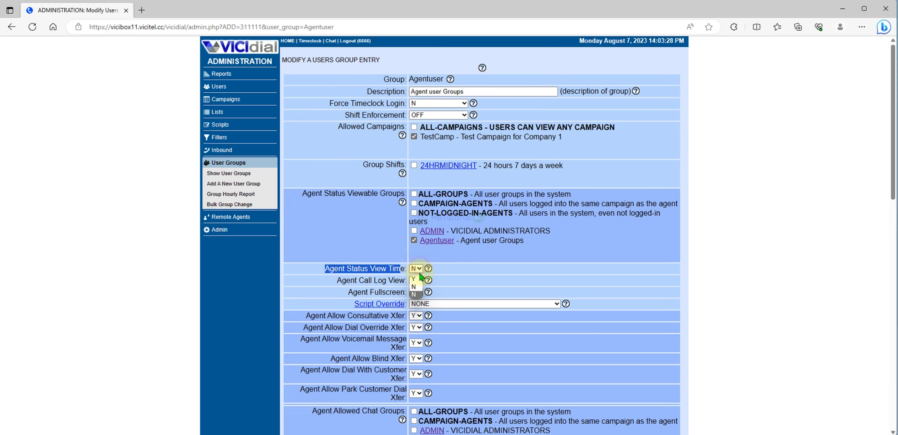
pyautogui.click(415, 275)
pyautogui.moveTo(342, 280); pyautogui.dragTo(382, 280)
pyautogui.click(416, 280)
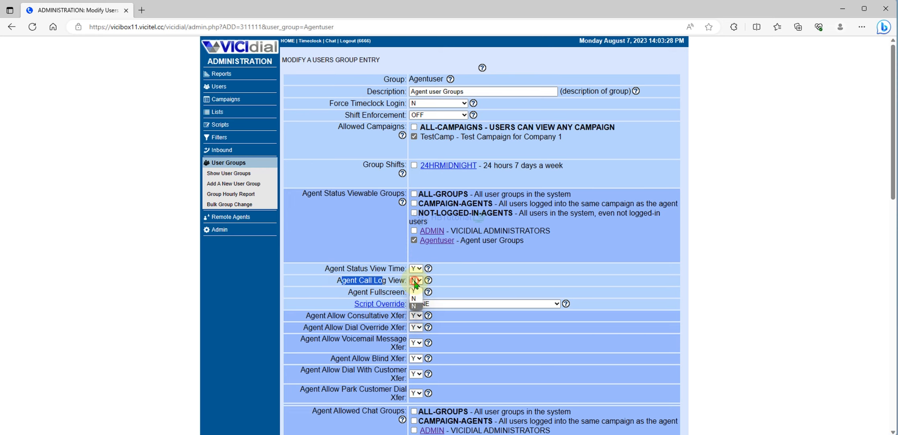
pyautogui.click(416, 286)
pyautogui.click(475, 287)
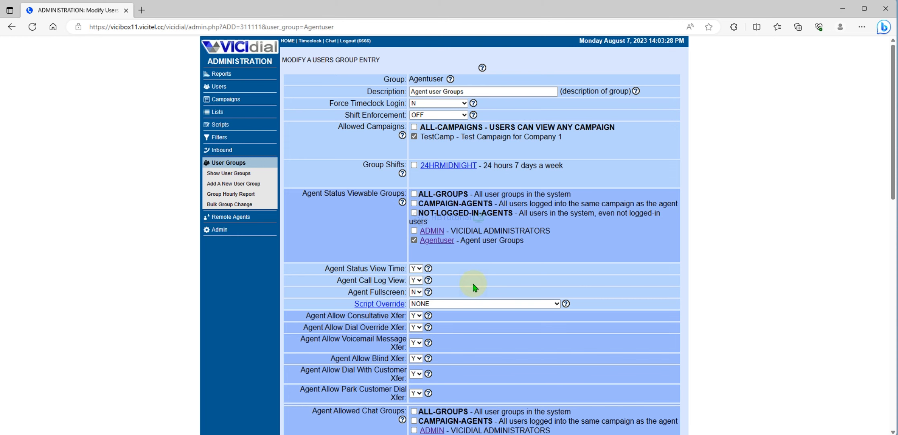
# - Save the Agentuser settings with ALL-CALLTIMES as the allowed call times
pyautogui.scroll(-4, 475, 233)
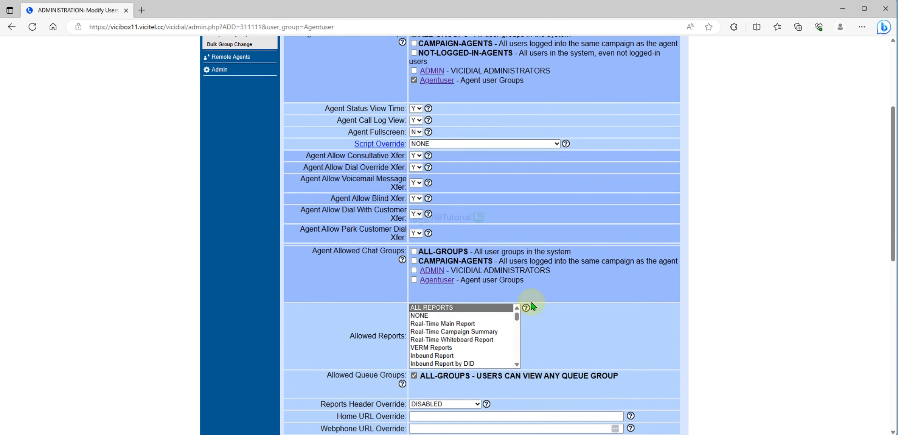
pyautogui.scroll(-4, 580, 301)
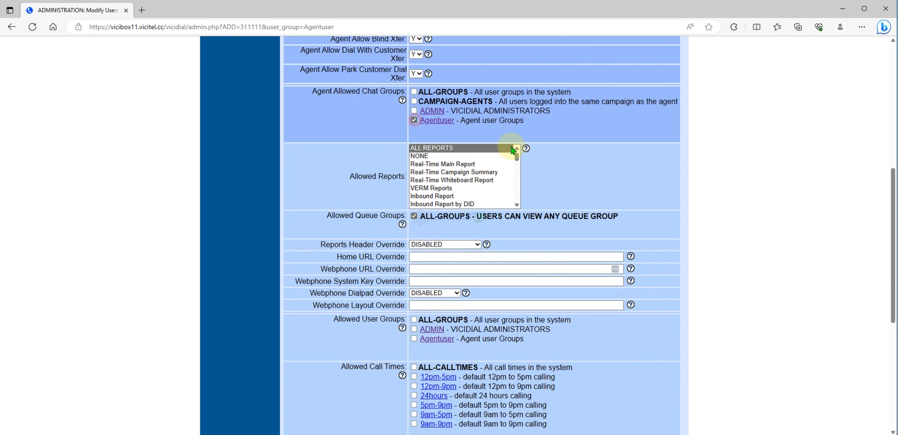
pyautogui.scroll(-5, 563, 168)
pyautogui.scroll(1, 615, 195)
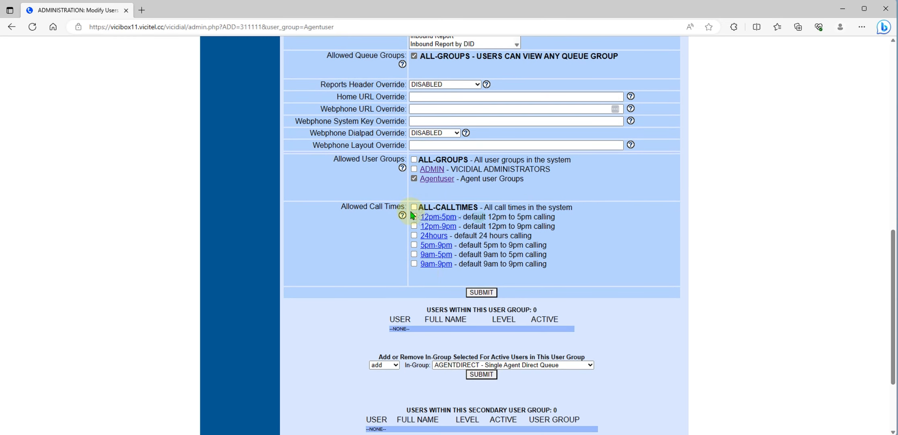
pyautogui.scroll(8, 640, 231)
pyautogui.scroll(-4, 640, 232)
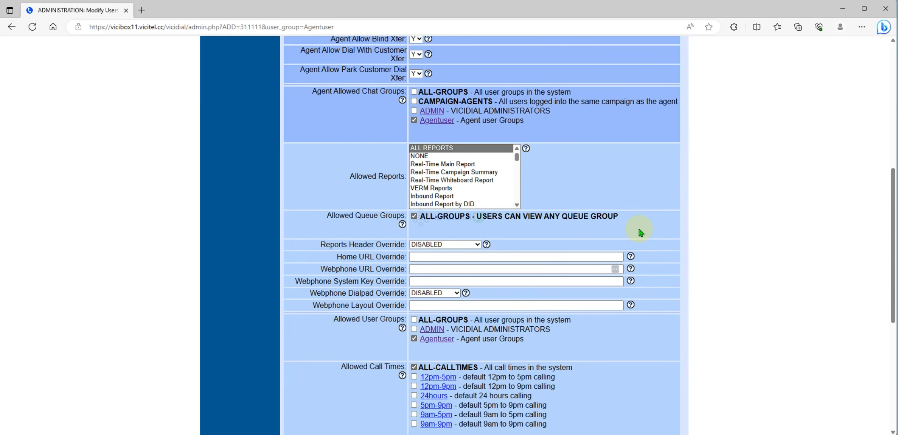
pyautogui.scroll(-4, 641, 233)
pyautogui.scroll(12, 518, 285)
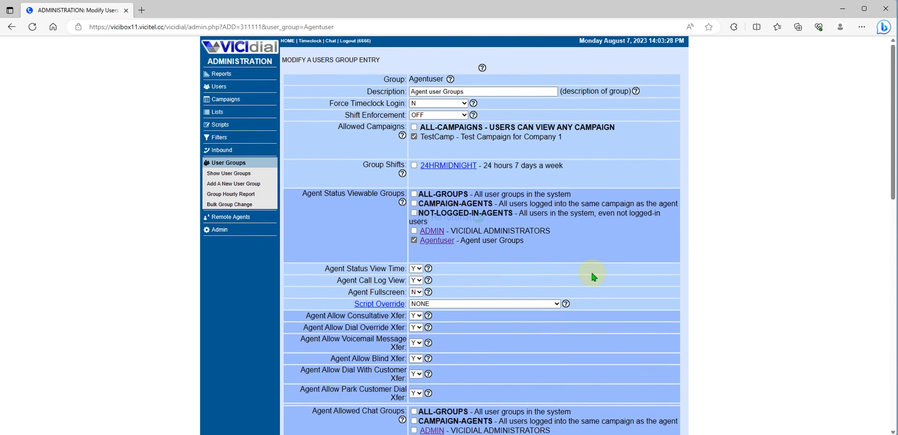
pyautogui.scroll(-10, 594, 277)
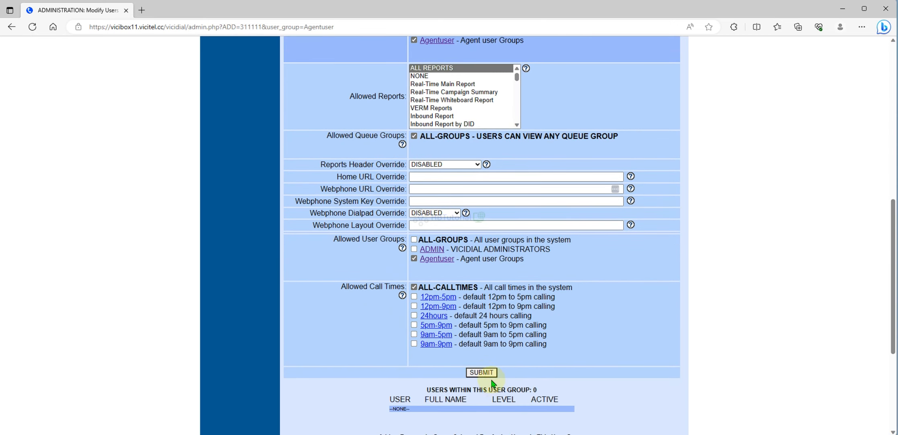
pyautogui.click(481, 371)
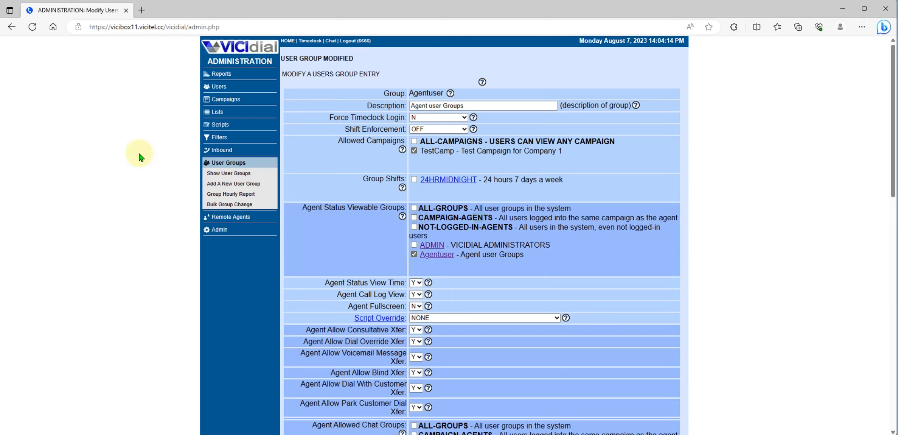
# - Move the third listed user into the Agentuser group, then go to Inbound administration
pyautogui.click(220, 88)
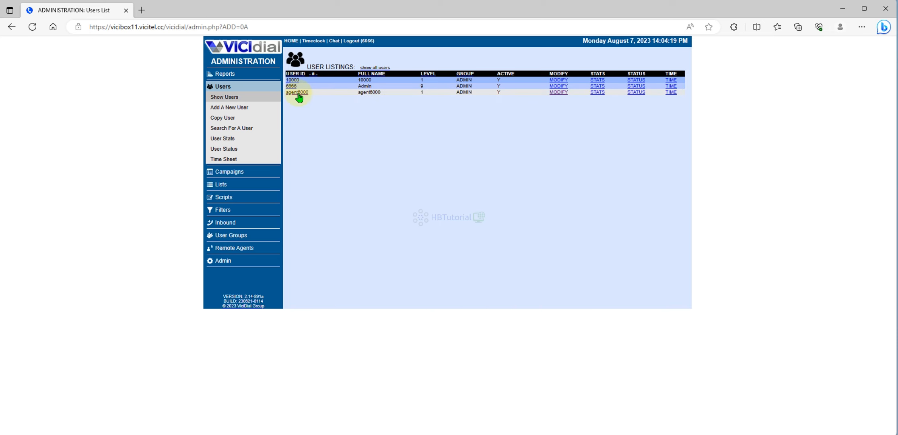
pyautogui.click(297, 93)
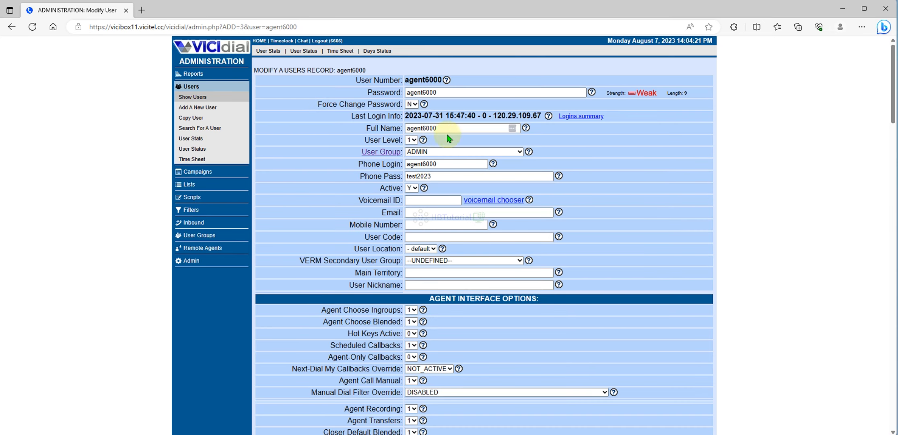
pyautogui.click(426, 153)
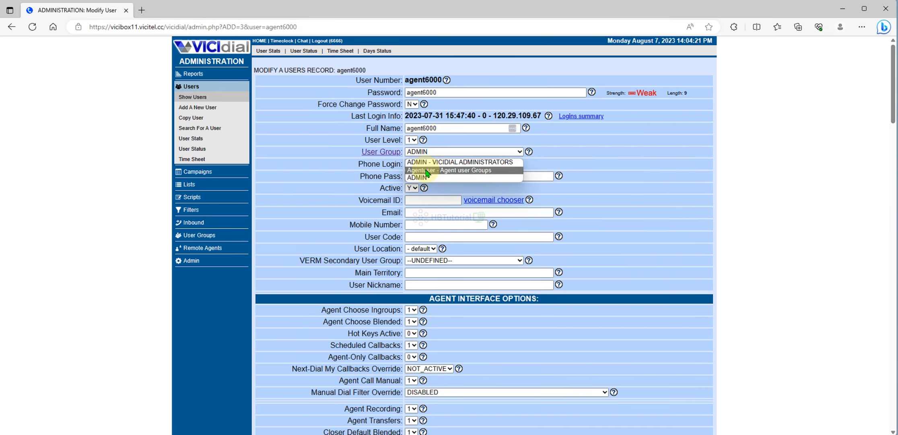
pyautogui.click(427, 171)
pyautogui.click(433, 164)
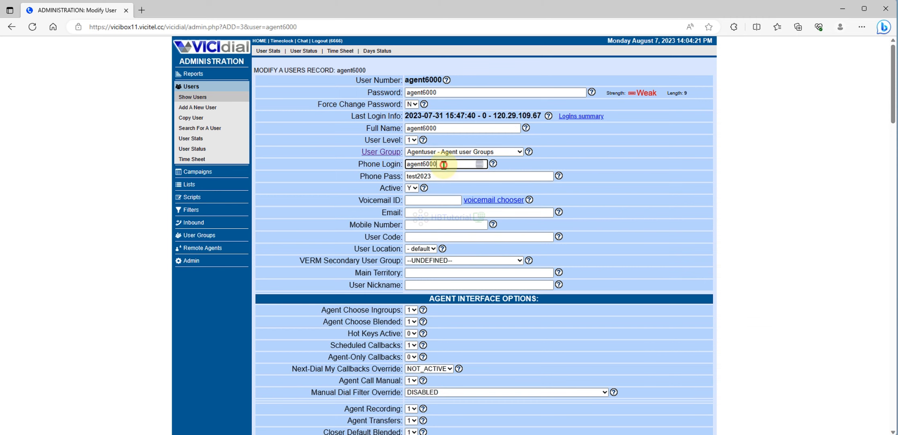
pyautogui.press('Return')
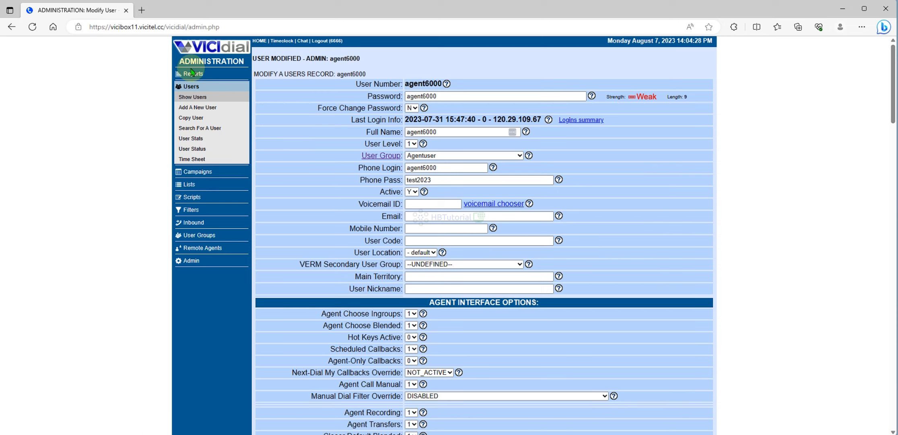
pyautogui.click(190, 222)
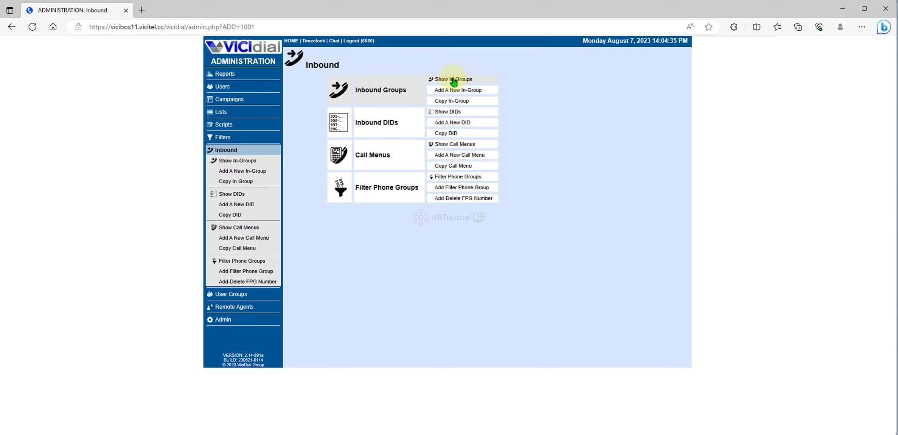
# - Set the inboundCallTest in-group's Admin User Group to Agentuser, save, and return to the Users list
pyautogui.click(453, 80)
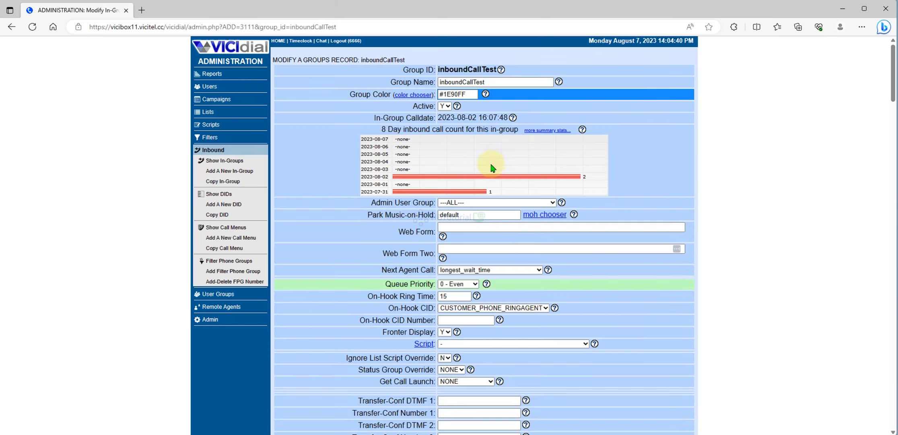
pyautogui.click(453, 203)
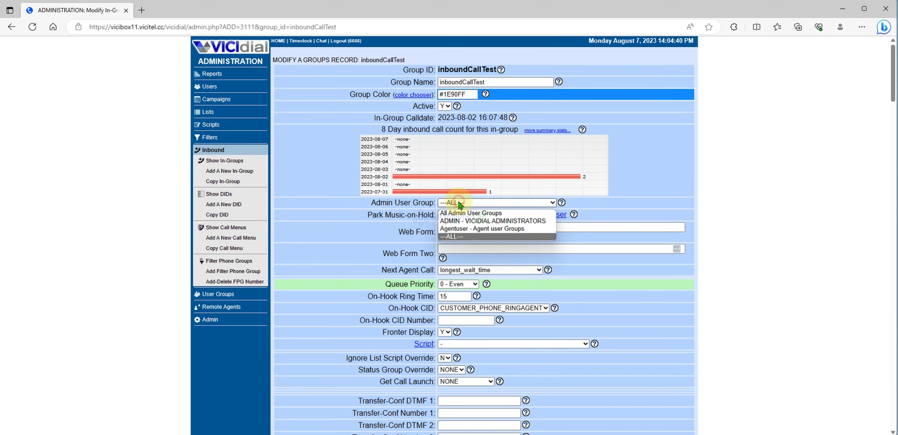
pyautogui.click(455, 227)
pyautogui.click(459, 228)
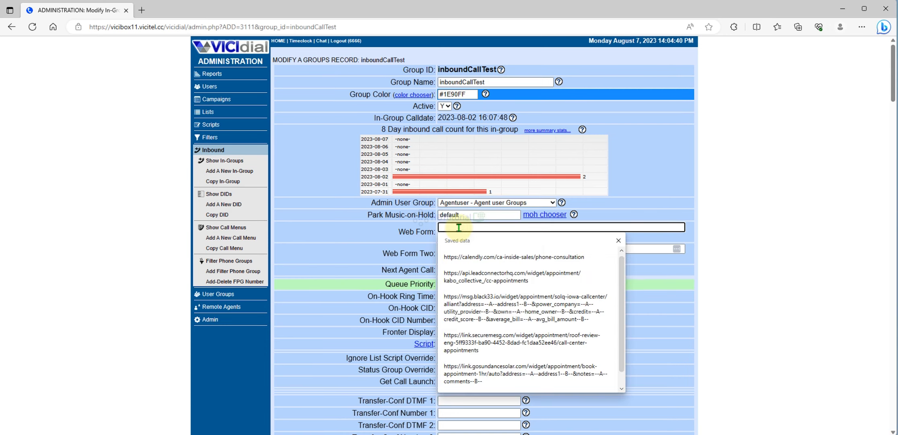
pyautogui.press('Return')
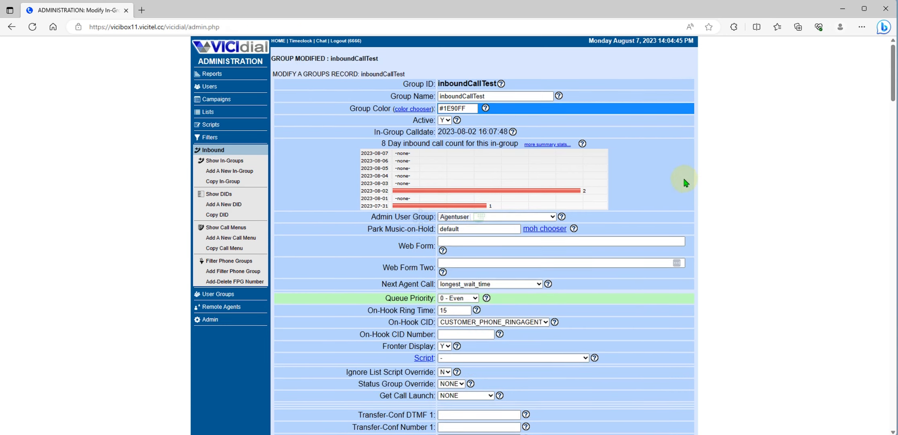
pyautogui.scroll(-20, 627, 173)
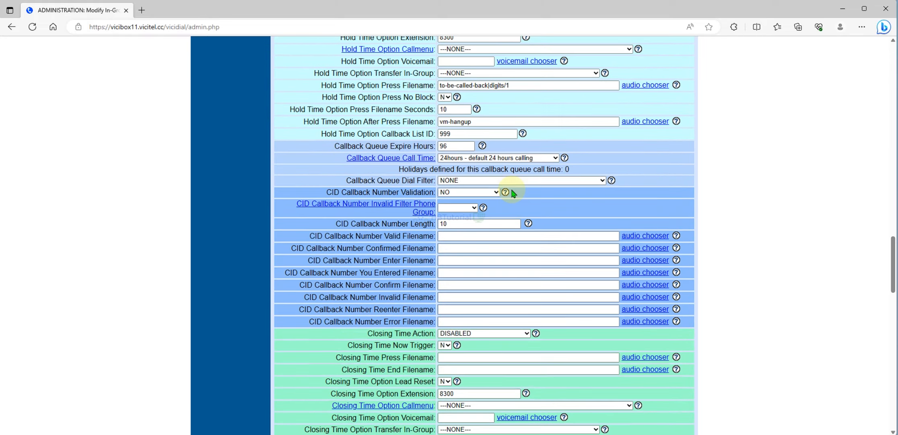
pyautogui.scroll(20, 512, 193)
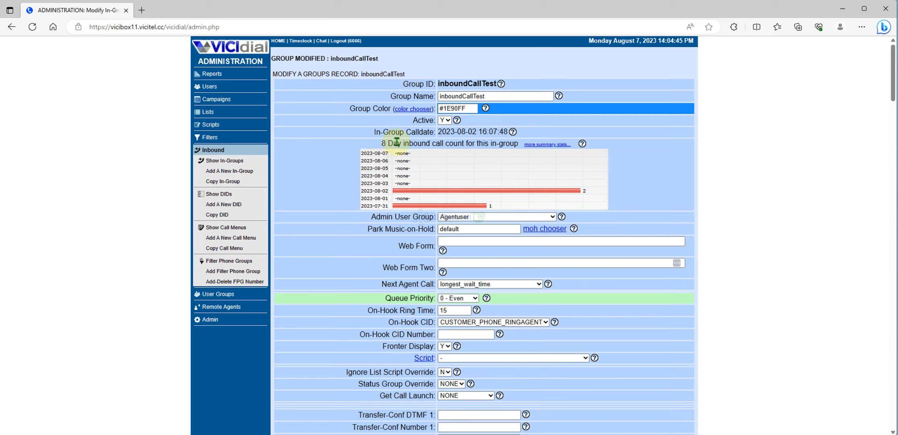
pyautogui.click(212, 86)
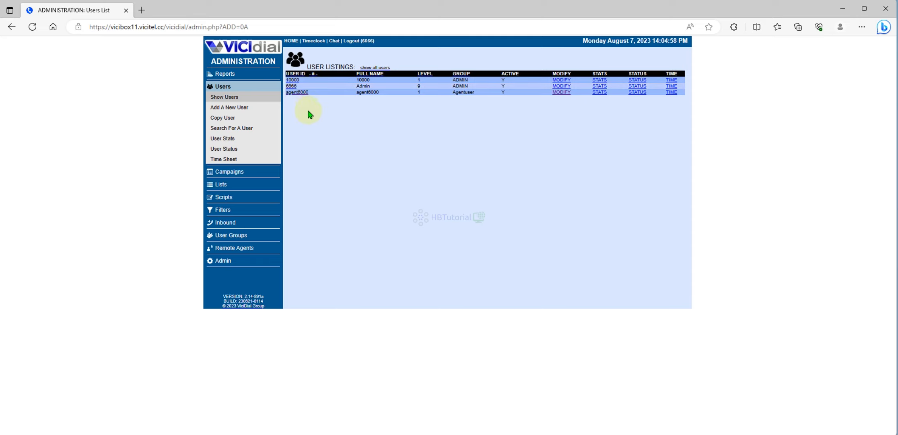
# - Copy campaign TestCamp to a new campaign with ID NewCamp1, named 'New Campaign 1'
pyautogui.click(267, 177)
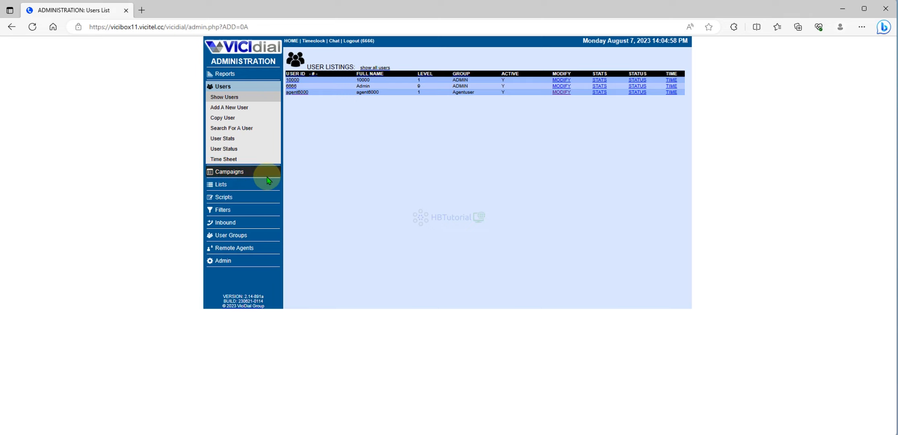
pyautogui.click(233, 173)
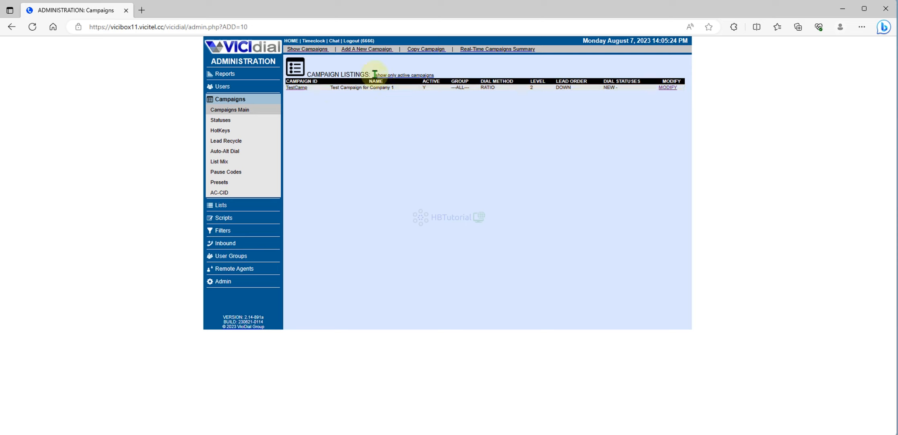
pyautogui.click(432, 52)
pyautogui.click(424, 118)
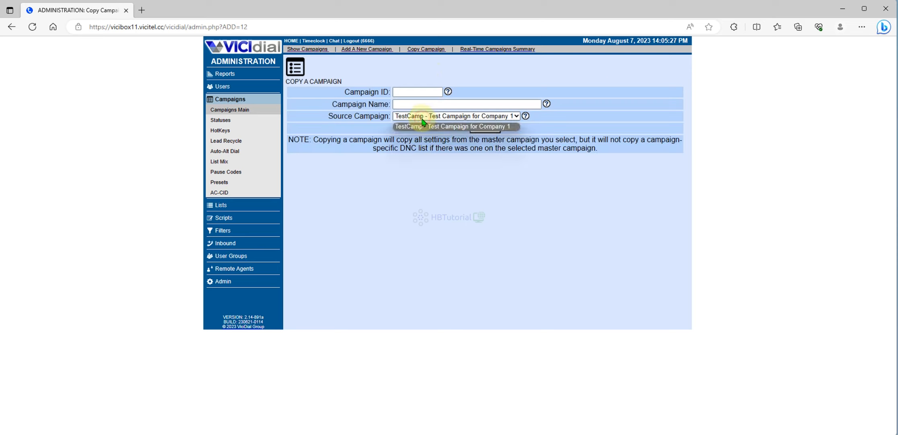
pyautogui.click(423, 118)
pyautogui.click(411, 95)
pyautogui.write('NewCamp')
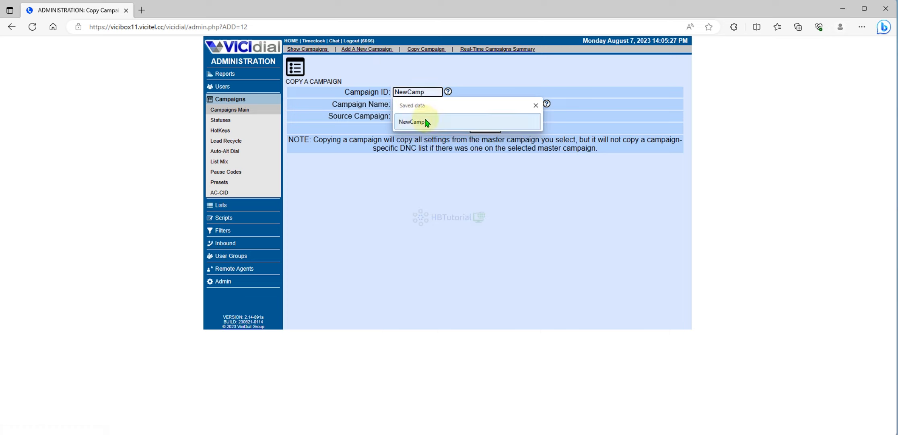
pyautogui.click(419, 122)
pyautogui.write('1')
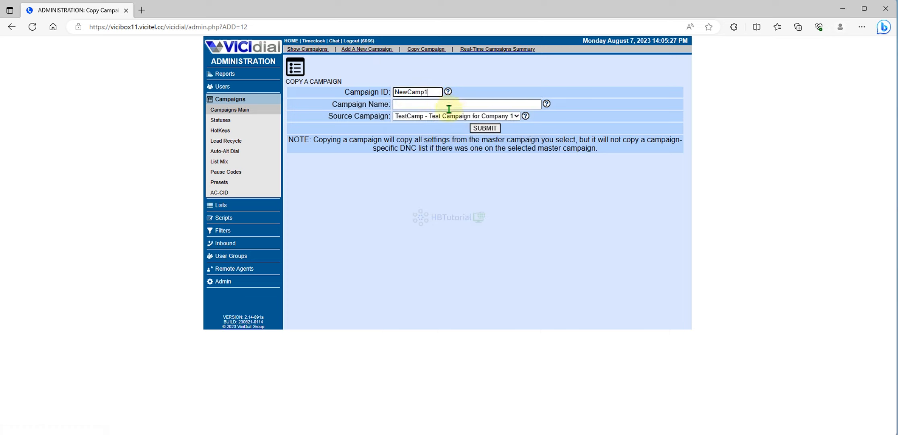
pyautogui.click(444, 107)
pyautogui.write('New Campa')
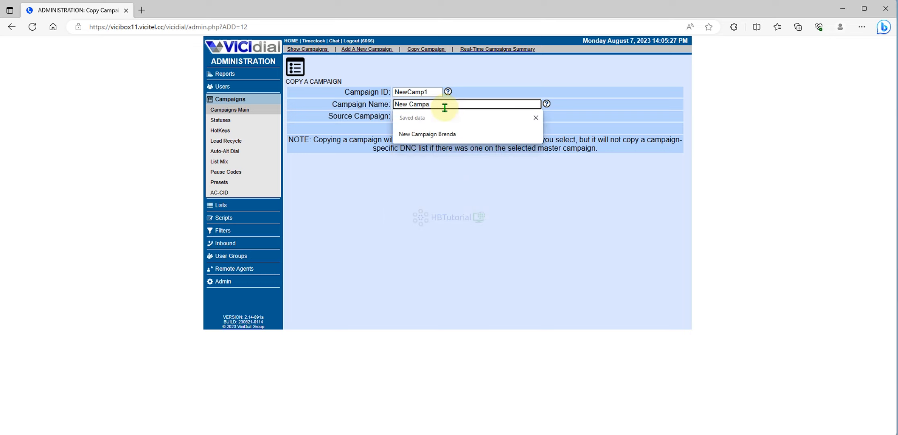
pyautogui.write('ign 1')
pyautogui.click(492, 130)
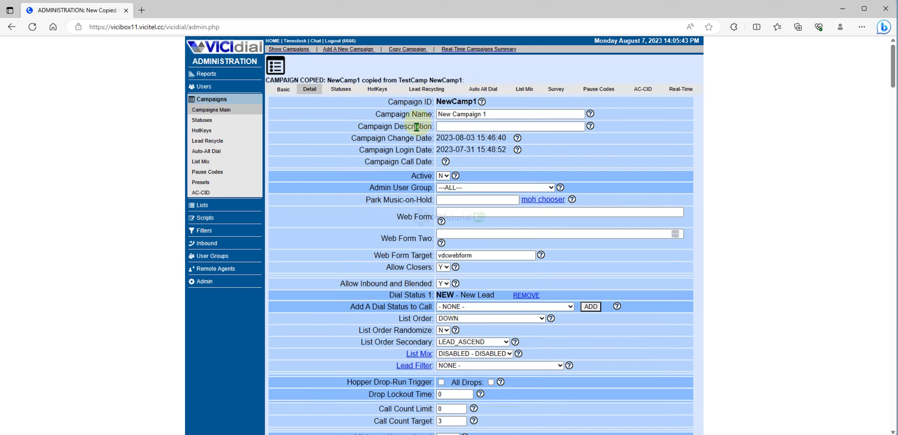
# - Set NewCamp1 to Active Y, keep Admin User Group ---ALL---, and save
pyautogui.click(443, 176)
pyautogui.click(445, 186)
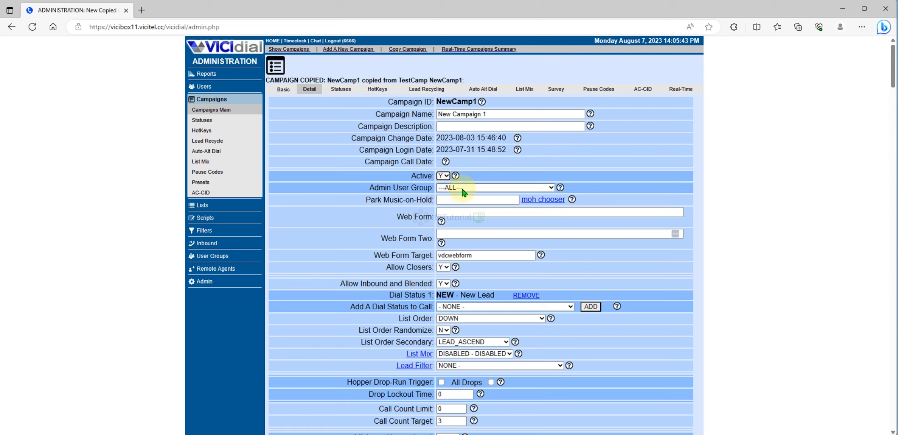
pyautogui.click(463, 190)
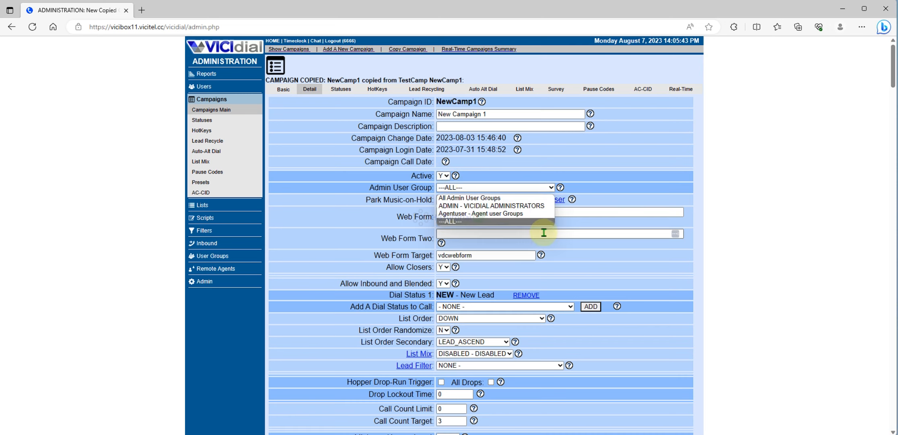
pyautogui.click(499, 212)
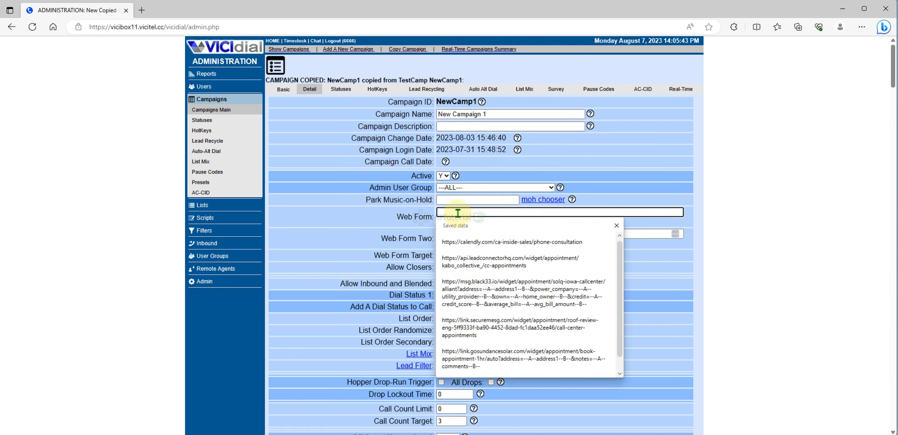
pyautogui.scroll(-15, 795, 176)
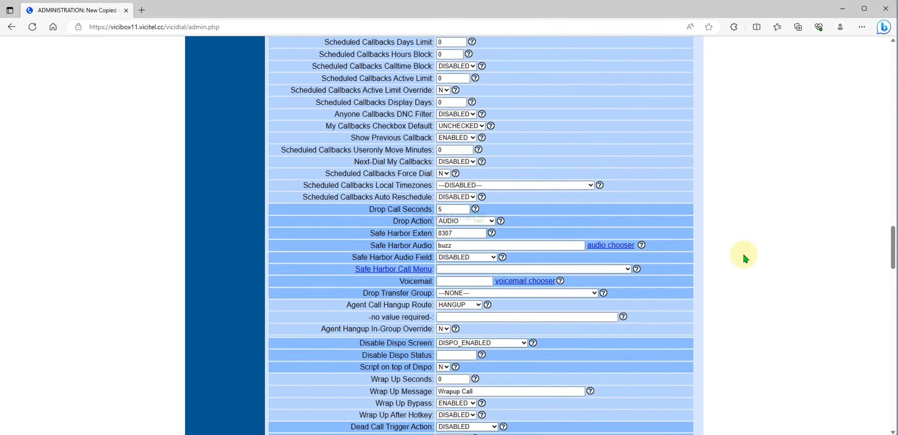
pyautogui.scroll(-15, 743, 252)
pyautogui.click(479, 140)
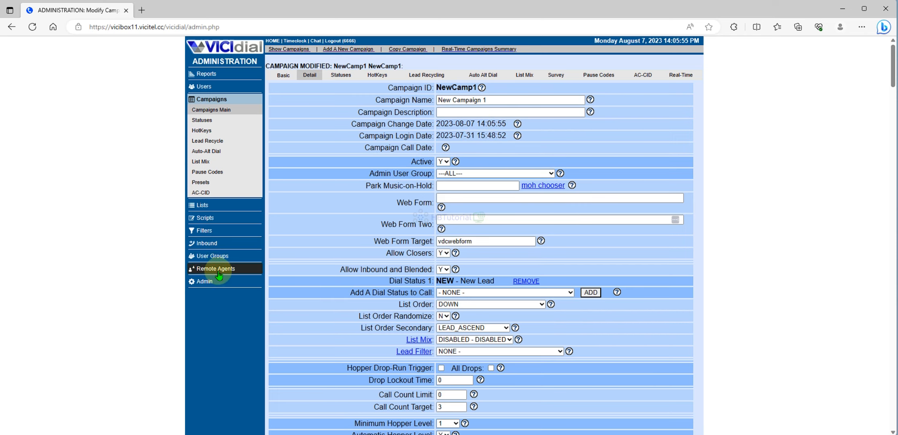
# - Add user group NewCamp1 with the description 'New User Group Campaign1'
pyautogui.click(218, 255)
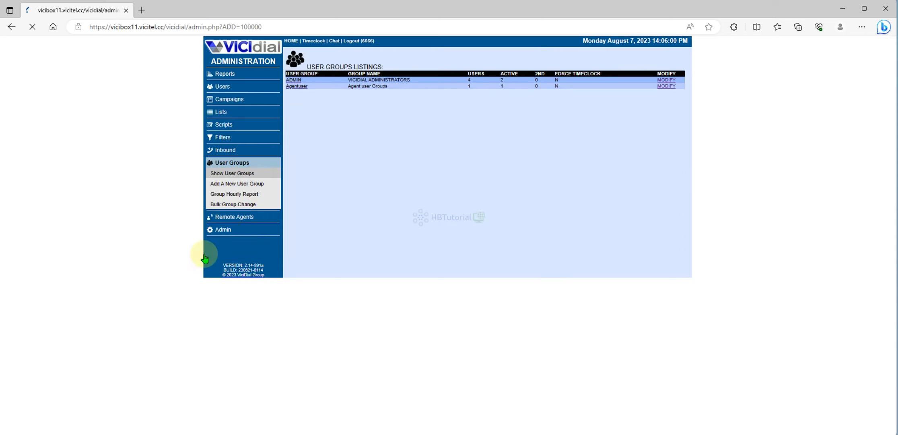
pyautogui.click(233, 183)
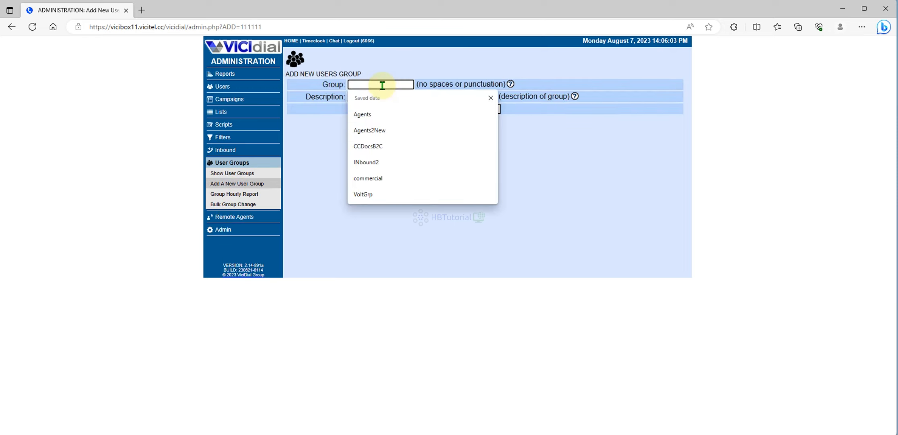
pyautogui.write('ne')
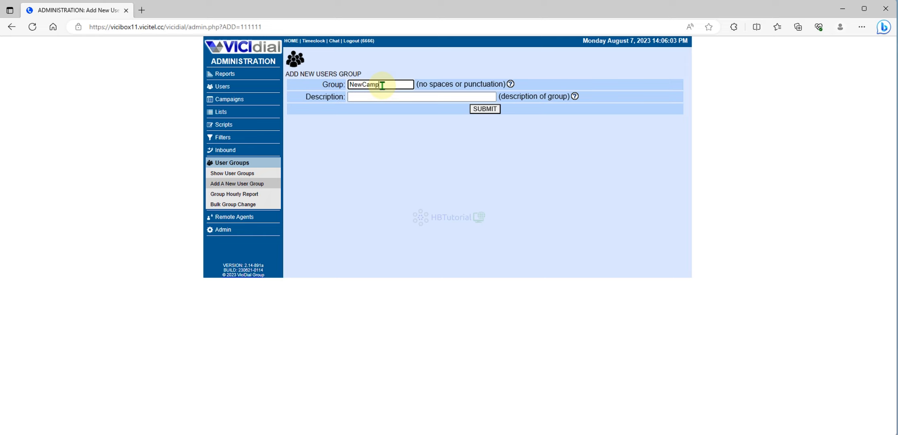
pyautogui.write('wCamp1')
pyautogui.click(375, 97)
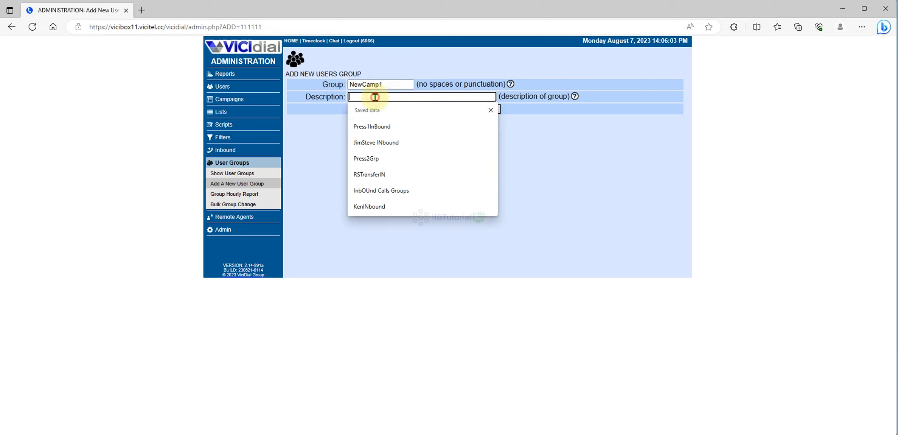
pyautogui.write('New User Group Campaign1')
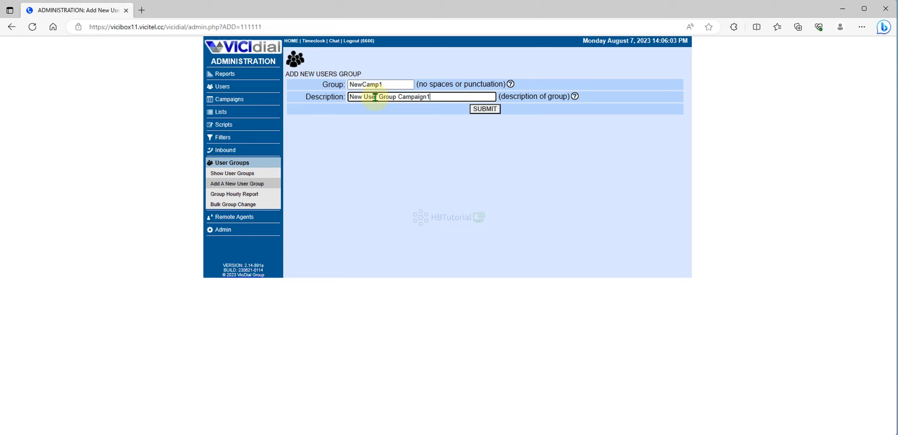
pyautogui.click(492, 110)
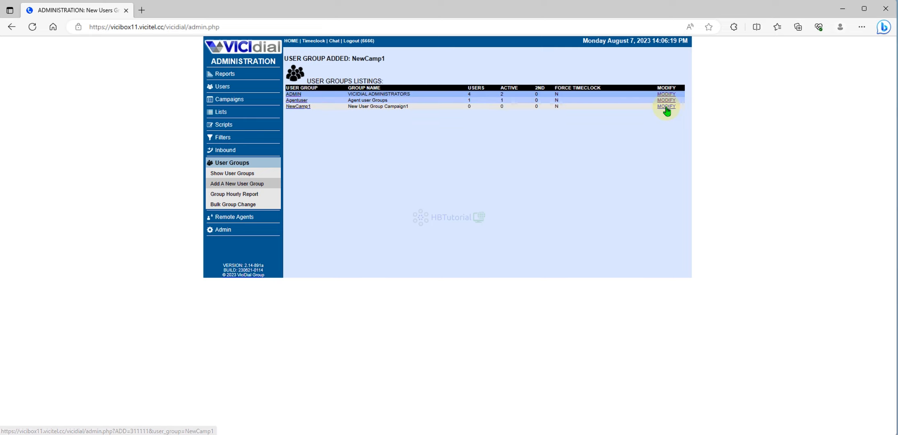
# - In NewCamp1, allow status viewing of NewCamp1 agents and set Status View Time and Call Log View to Y
pyautogui.click(666, 106)
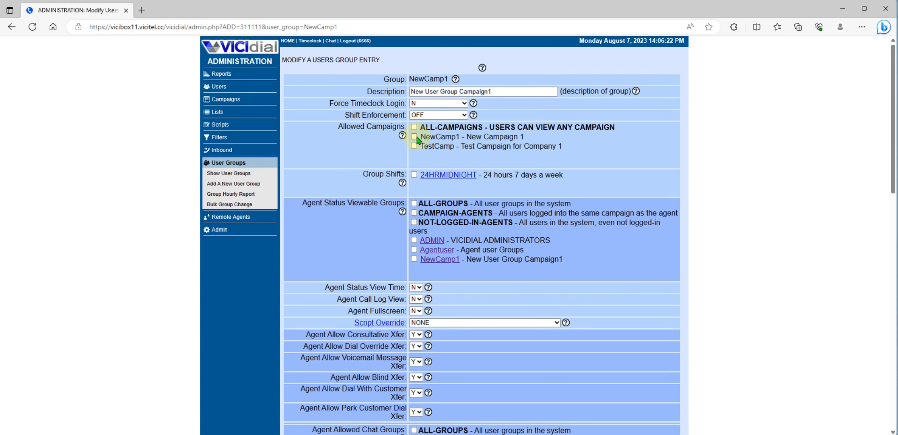
pyautogui.scroll(-8, 473, 162)
pyautogui.scroll(4, 447, 151)
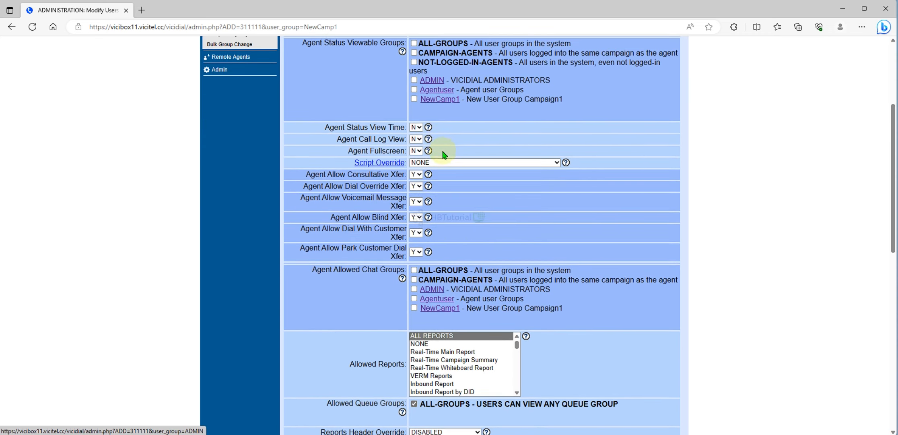
pyautogui.click(414, 99)
pyautogui.click(415, 127)
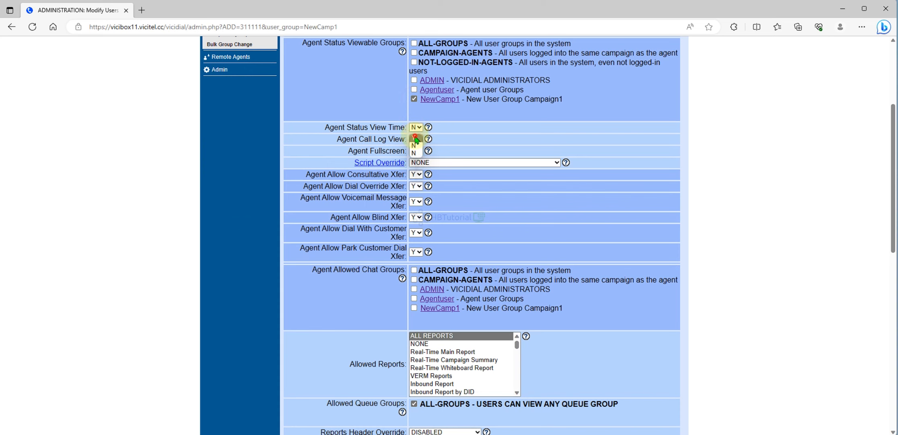
pyautogui.click(415, 139)
pyautogui.click(416, 139)
pyautogui.click(416, 151)
# - Allow chat with NewCamp1, all call times, and NewCamp1 as the only allowed user group
pyautogui.scroll(-4, 501, 168)
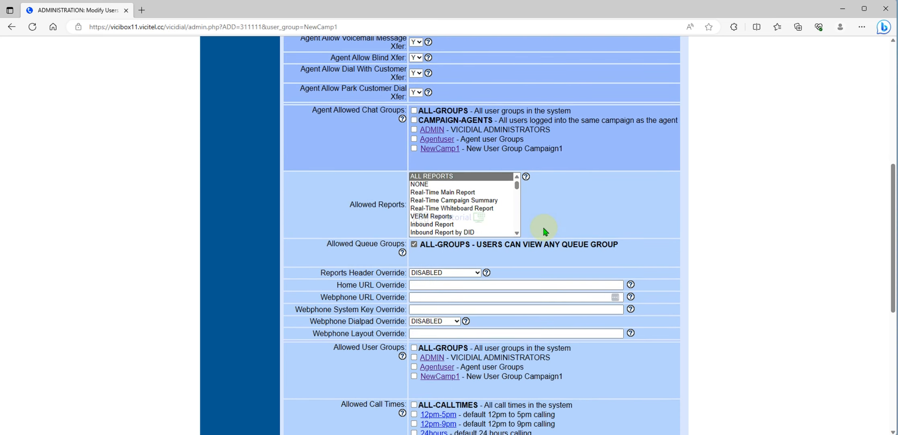
pyautogui.click(413, 151)
pyautogui.scroll(-8, 416, 133)
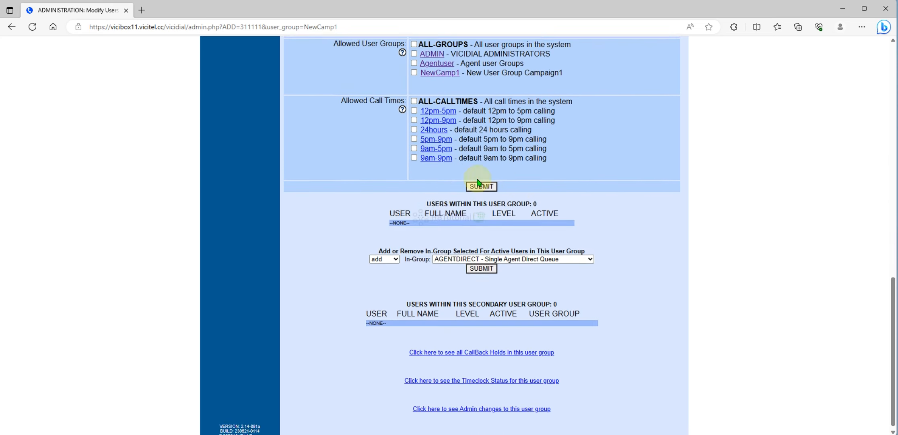
pyautogui.click(414, 98)
pyautogui.scroll(2, 417, 109)
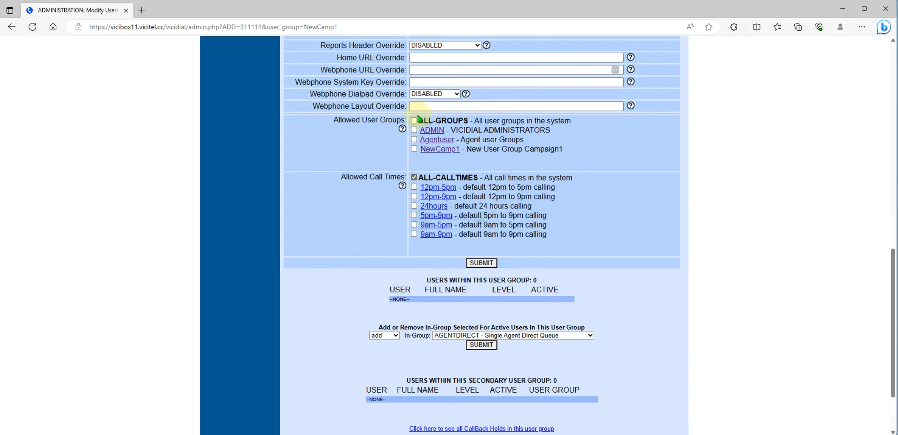
pyautogui.click(414, 149)
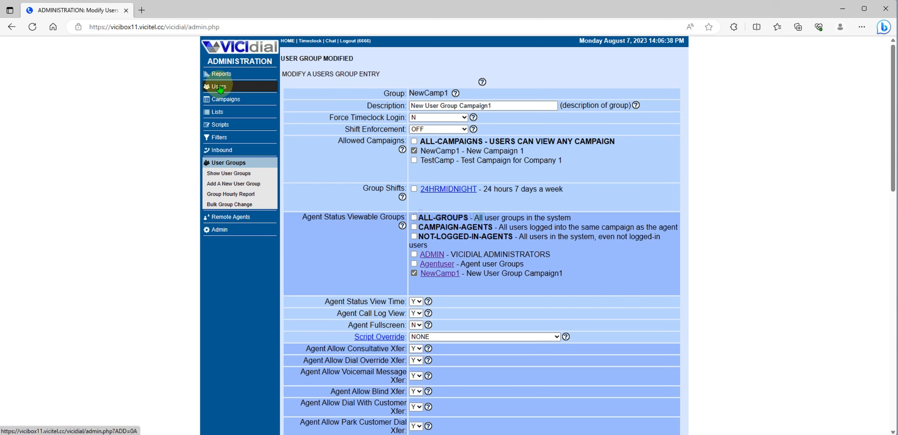
# - Start a new user, enter and correct its user number, then copy it
pyautogui.click(220, 87)
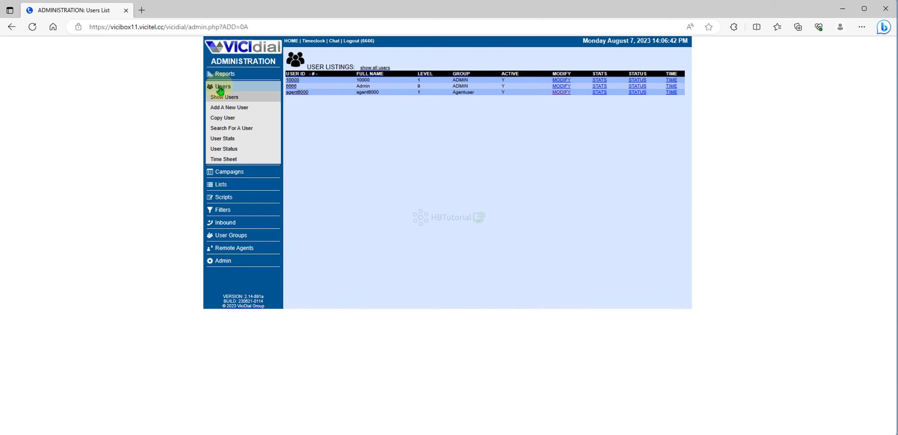
pyautogui.click(220, 107)
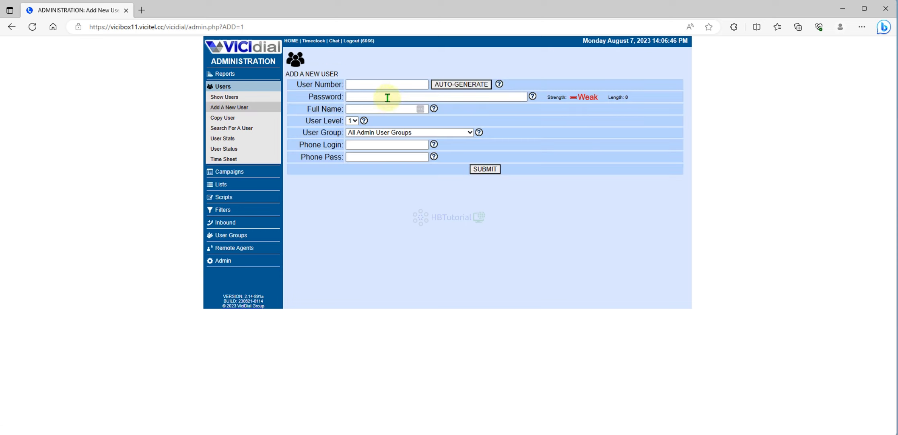
pyautogui.click(360, 85)
pyautogui.write('age')
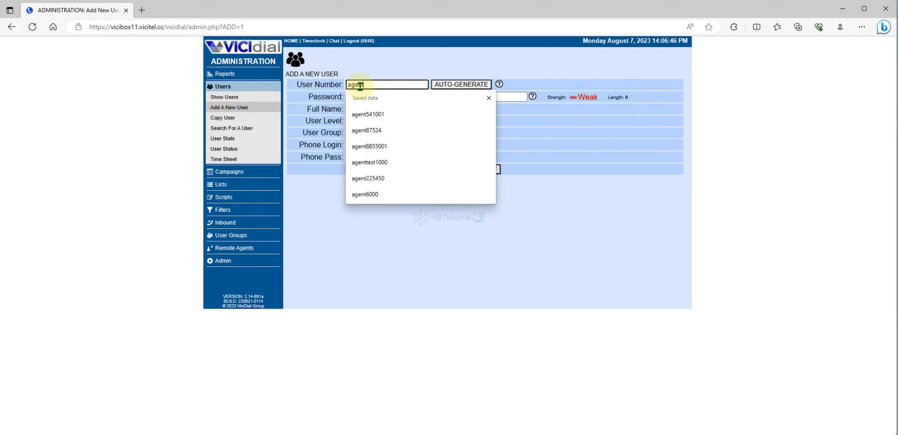
pyautogui.write('nt60001')
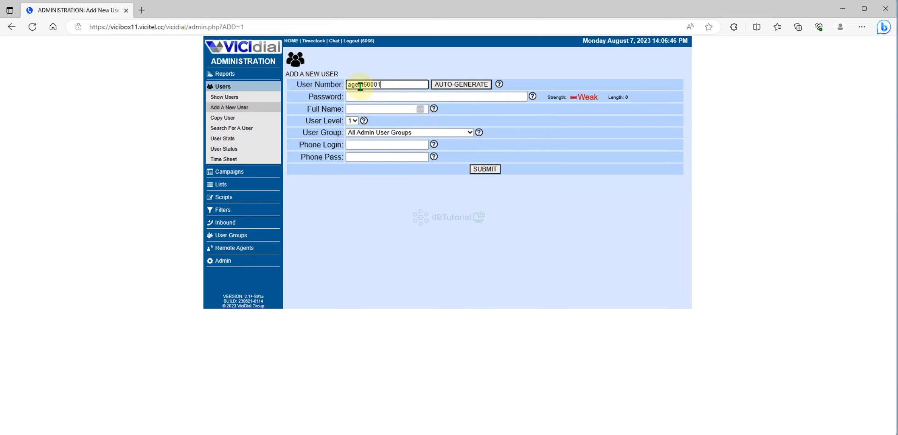
pyautogui.moveTo(396, 83); pyautogui.dragTo(346, 86)
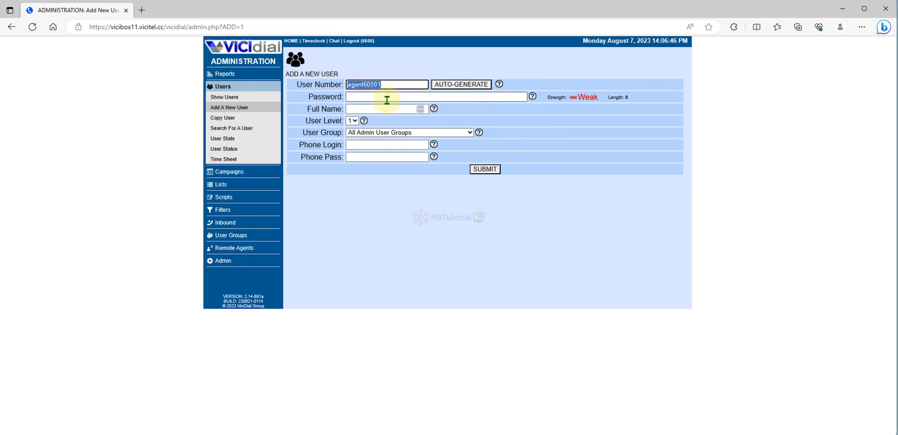
pyautogui.click(394, 84)
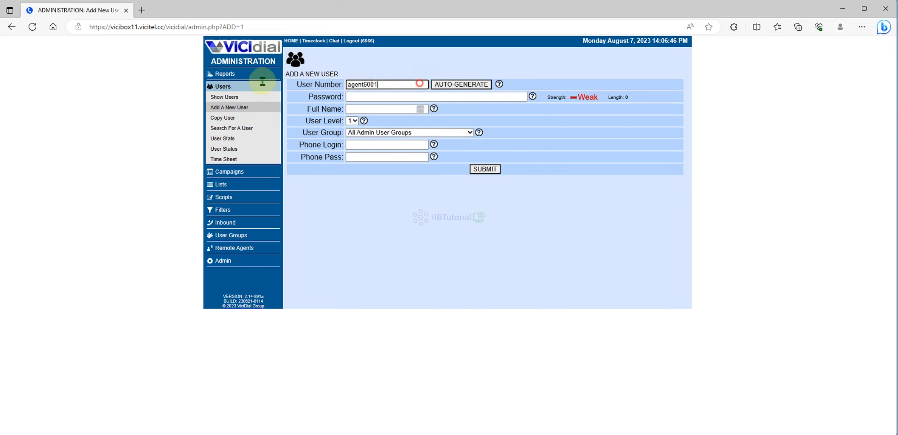
pyautogui.moveTo(420, 83); pyautogui.dragTo(347, 85)
pyautogui.hotkey('ctrl', 'c')
# - Reuse the user number for Password, Full Name, Phone Login and Phone Pass, choose group NewCamp1, and submit
pyautogui.click(357, 101)
pyautogui.hotkey('ctrl', 'v')
pyautogui.click(358, 109)
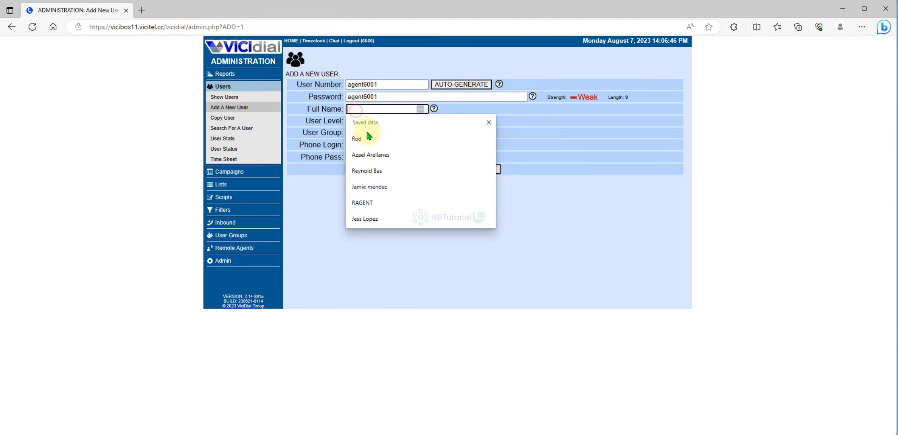
pyautogui.hotkey('ctrl', 'v')
pyautogui.click(360, 145)
pyautogui.hotkey('ctrl', 'v')
pyautogui.click(358, 157)
pyautogui.hotkey('ctrl', 'v')
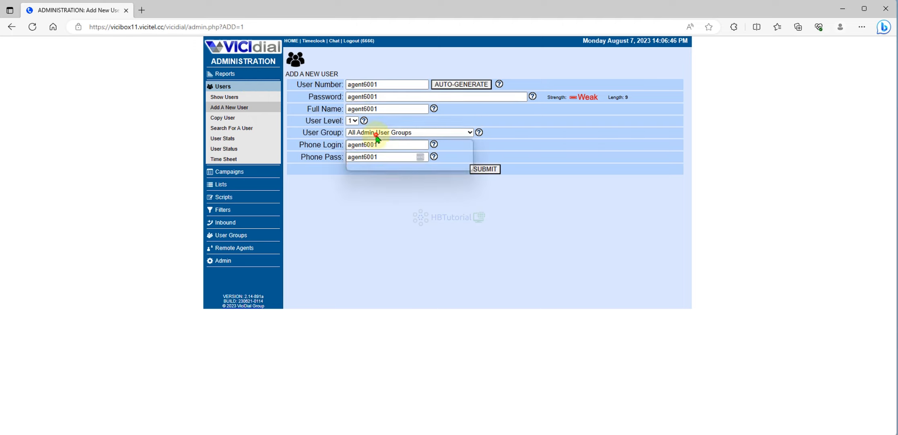
pyautogui.click(370, 132)
pyautogui.click(401, 168)
pyautogui.click(485, 170)
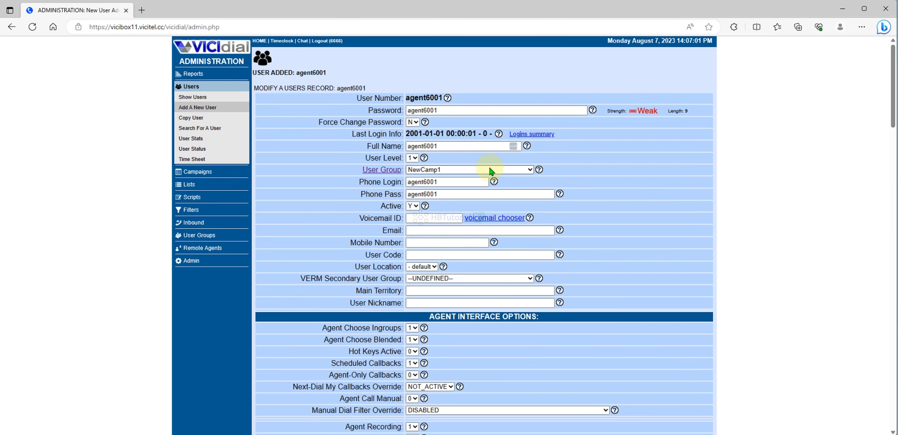
# - In agent6001's interface options, leave Agent Choose Ingroups at 1 and Hot Keys Active at 0
pyautogui.scroll(-5, 490, 171)
pyautogui.click(412, 88)
pyautogui.click(411, 95)
pyautogui.click(412, 112)
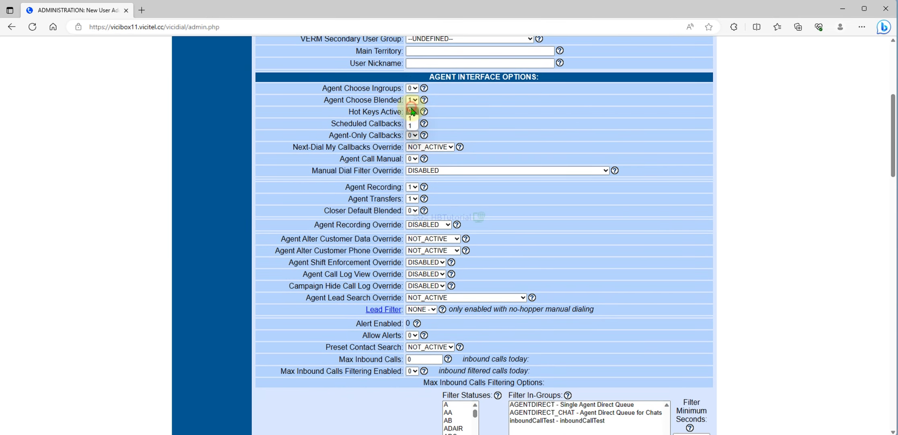
pyautogui.click(412, 111)
pyautogui.click(412, 88)
pyautogui.click(412, 105)
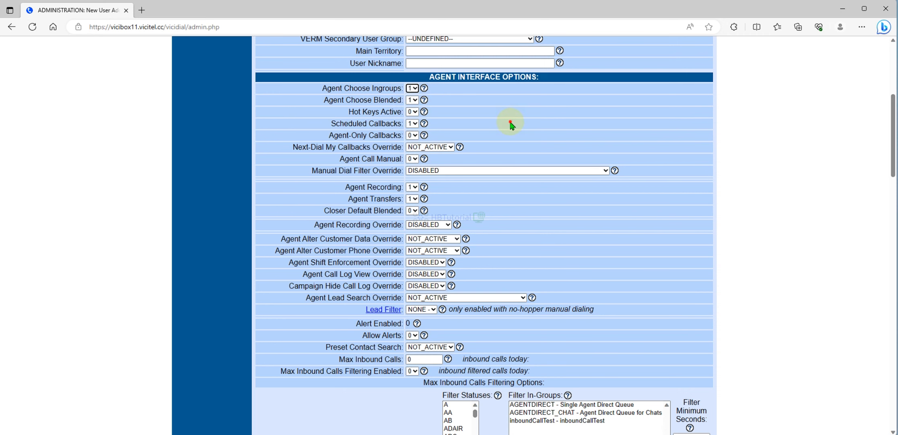
pyautogui.scroll(-20, 510, 124)
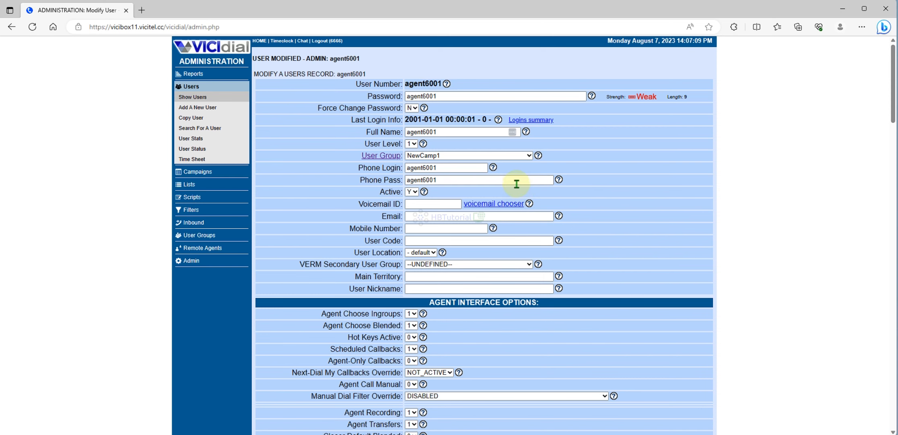
pyautogui.scroll(-4, 516, 182)
pyautogui.scroll(4, 515, 181)
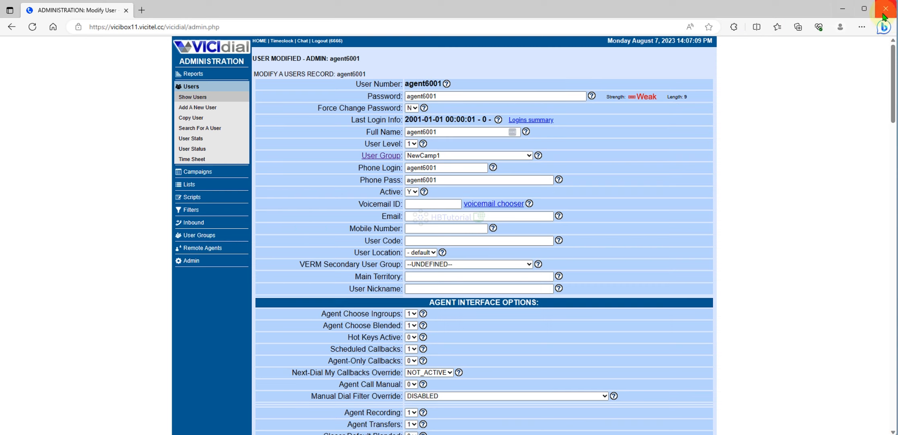
# - Open a new Microsoft Edge InPrivate window
pyautogui.click(861, 27)
pyautogui.click(817, 73)
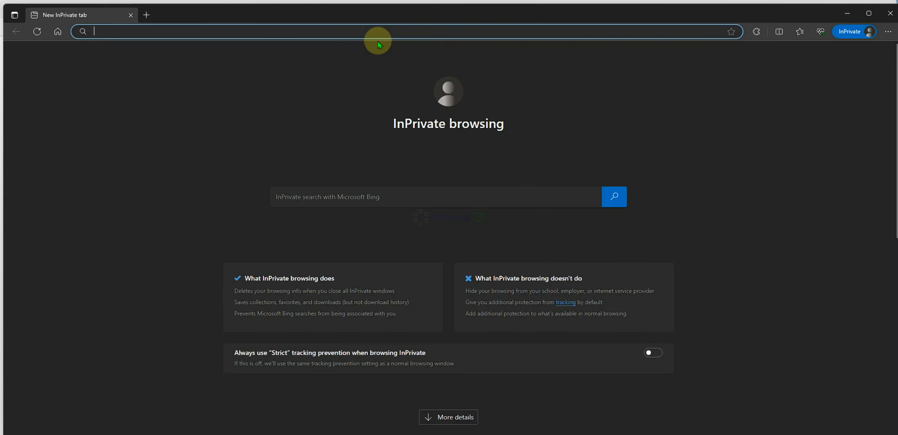
pyautogui.write('vc.')
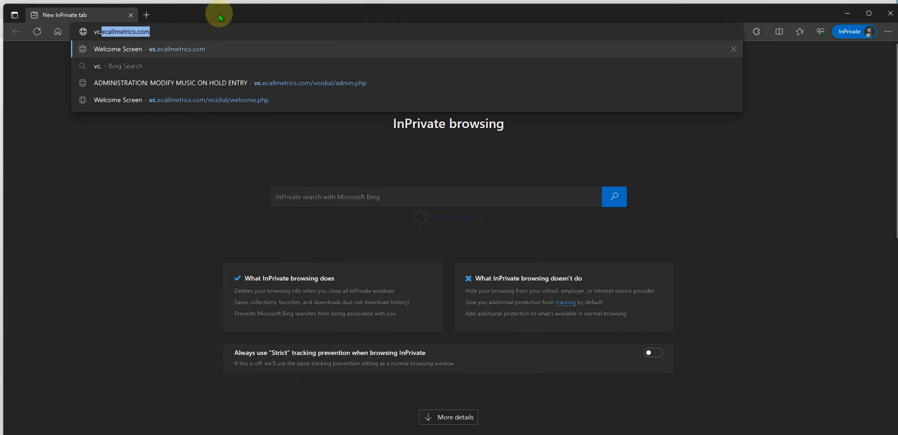
pyautogui.press('BackSpace')
pyautogui.press('BackSpace')
pyautogui.press('BackSpace')
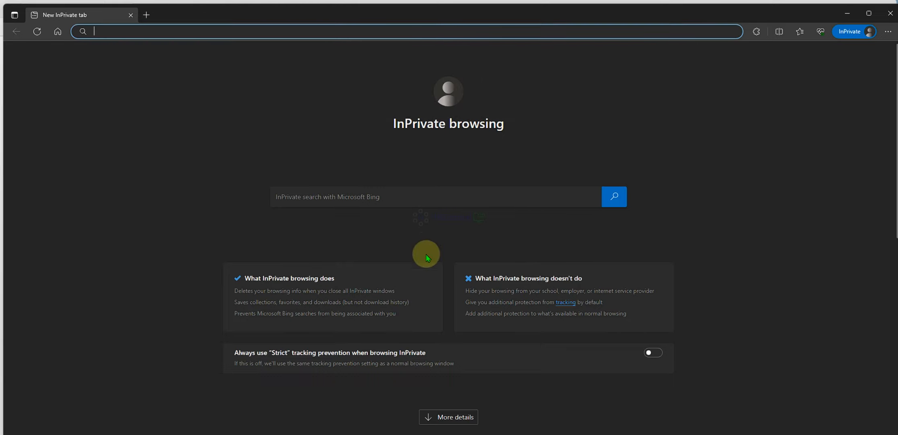
# - Copy the server's base address from the admin window and load vicibox11.vicitel.cc in the InPrivate window
pyautogui.click(446, 408)
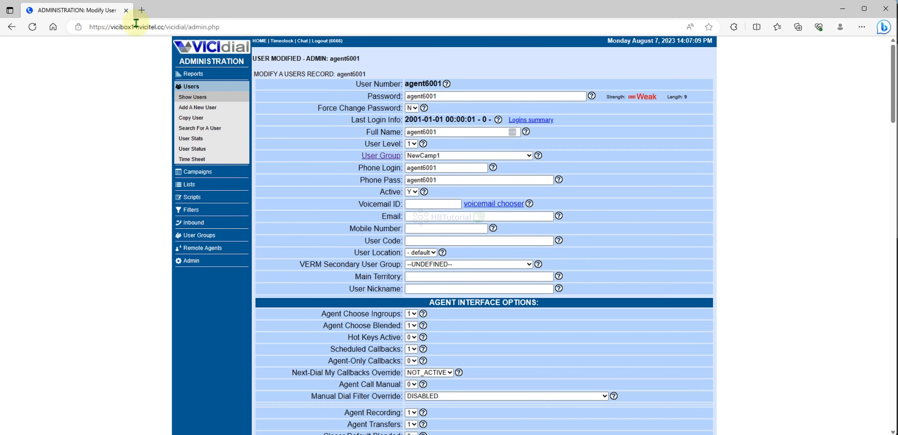
pyautogui.click(241, 27)
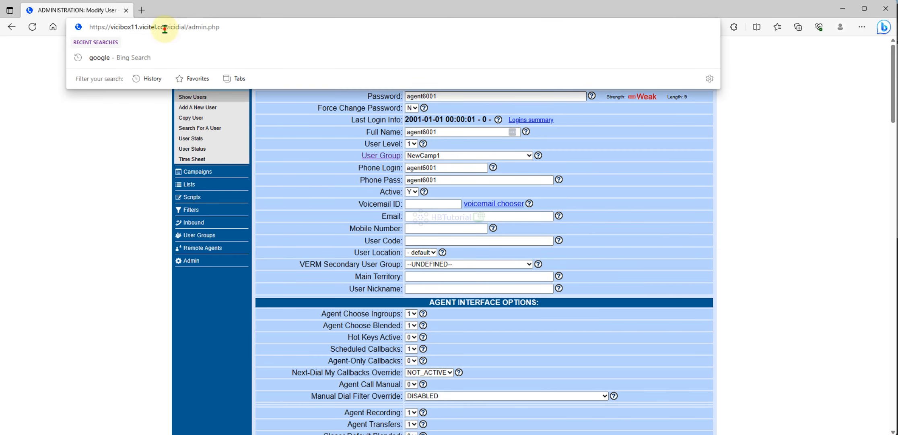
pyautogui.moveTo(165, 28); pyautogui.dragTo(60, 27)
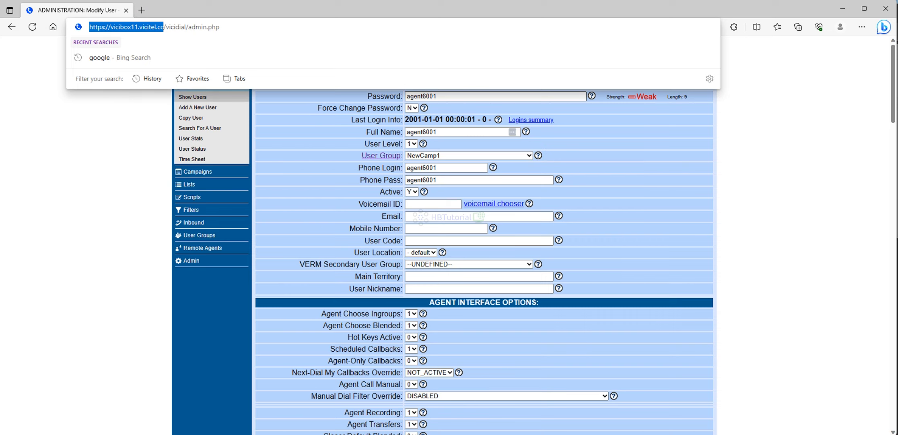
pyautogui.click(521, 403)
pyautogui.hotkey('ctrl', 'v')
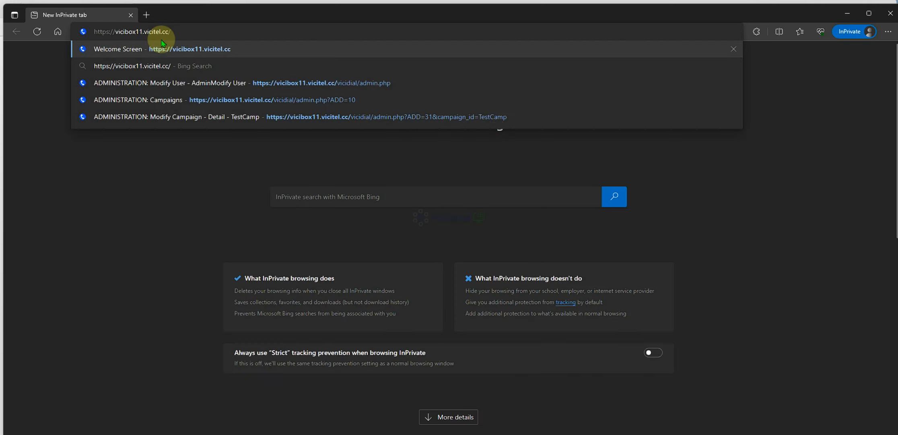
pyautogui.click(161, 43)
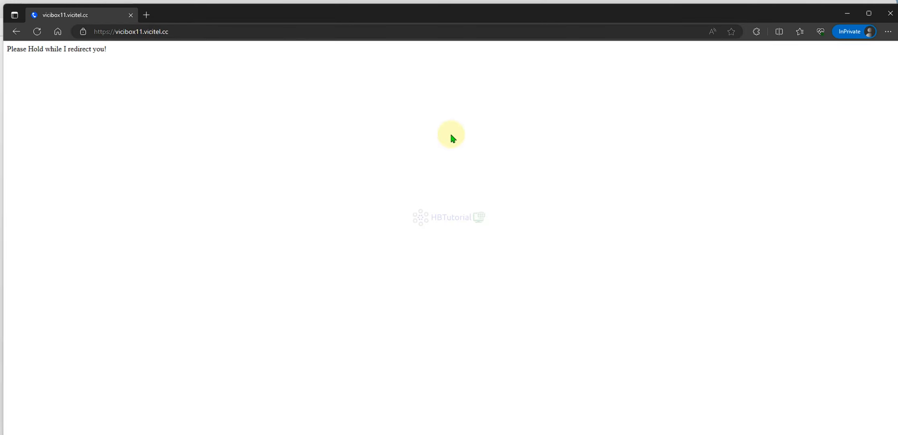
# - Open the Agent Login page, close the stray Solar-PuTTY window, and return to agent6001's Modify User record
pyautogui.click(442, 115)
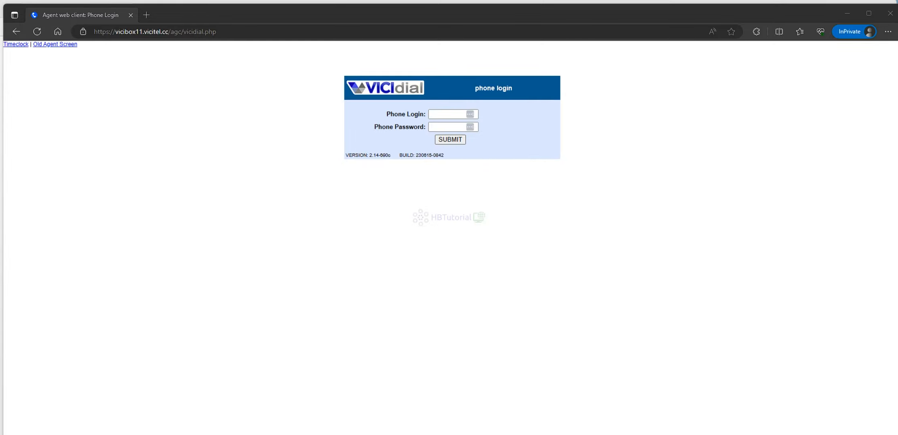
pyautogui.click(448, 404)
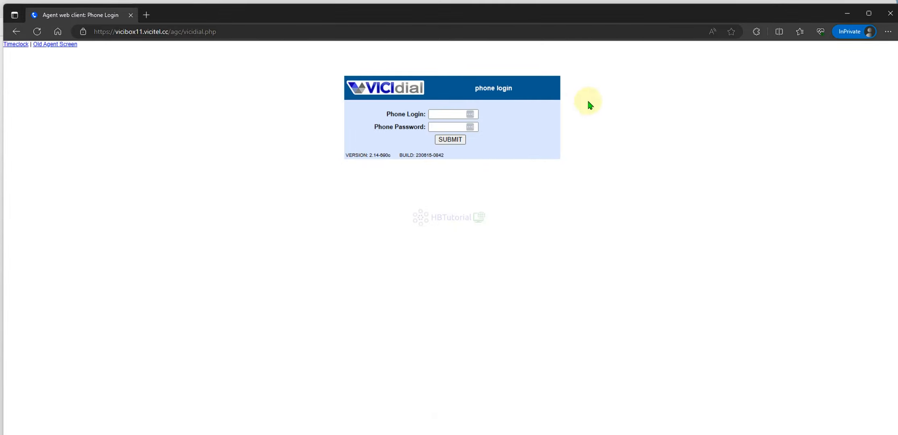
pyautogui.rightClick(470, 434)
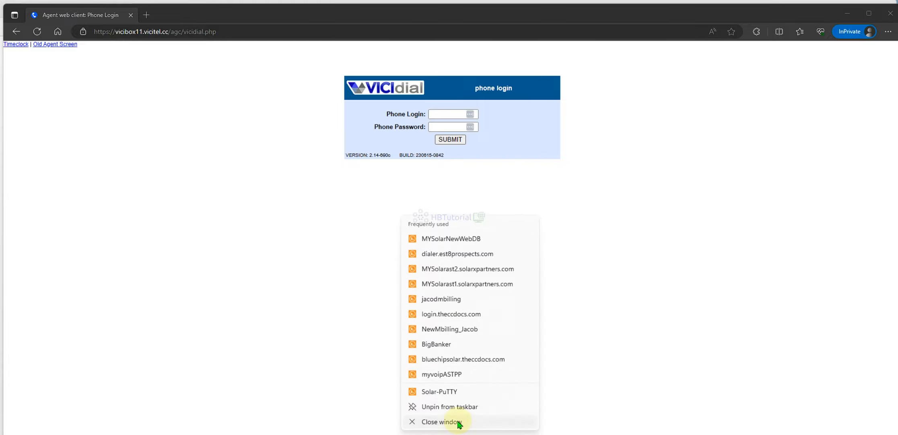
pyautogui.click(455, 420)
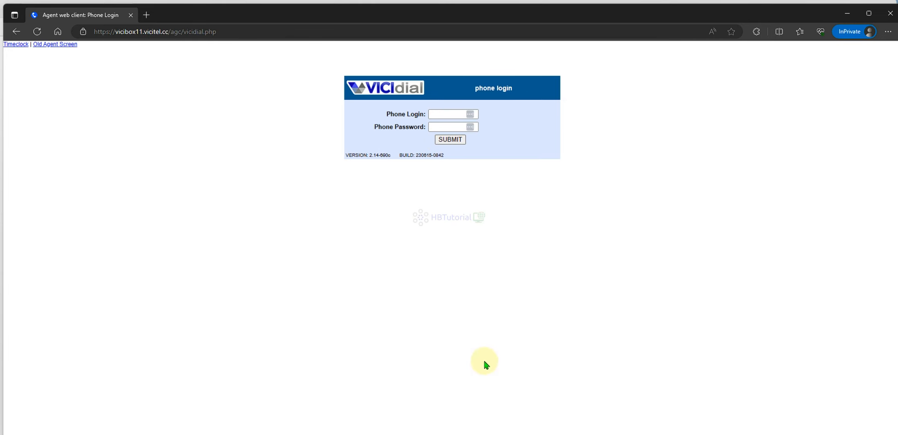
pyautogui.moveTo(470, 432)
pyautogui.click(467, 415)
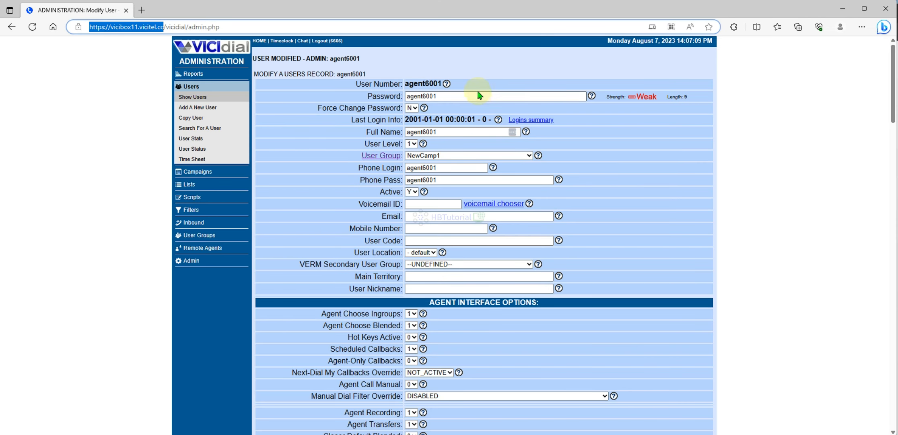
# - Open the Admin section in a new tab and bring up the agent's 6001 phone record
pyautogui.click(423, 83)
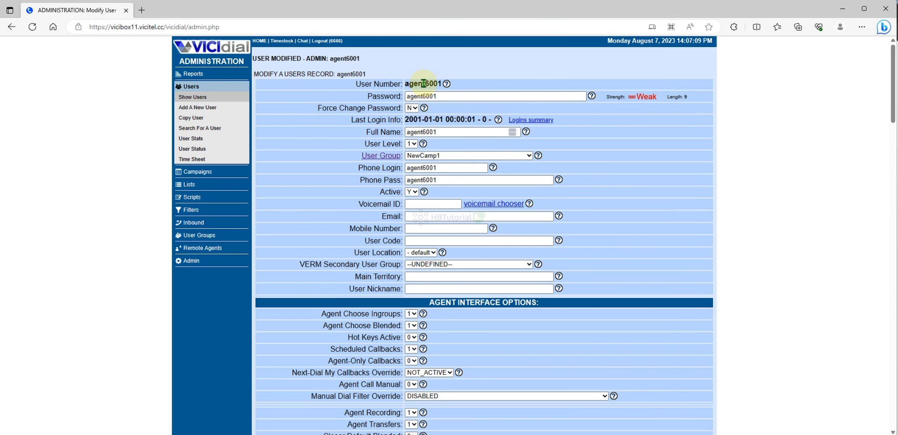
pyautogui.rightClick(190, 260)
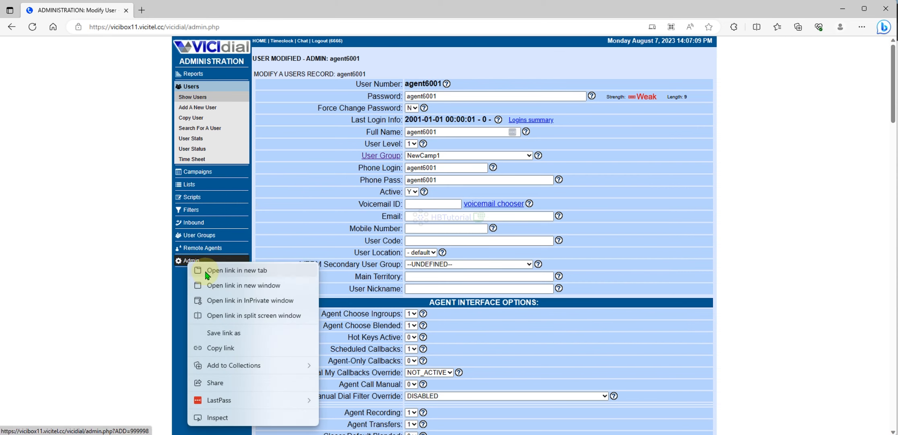
pyautogui.click(206, 270)
pyautogui.click(214, 9)
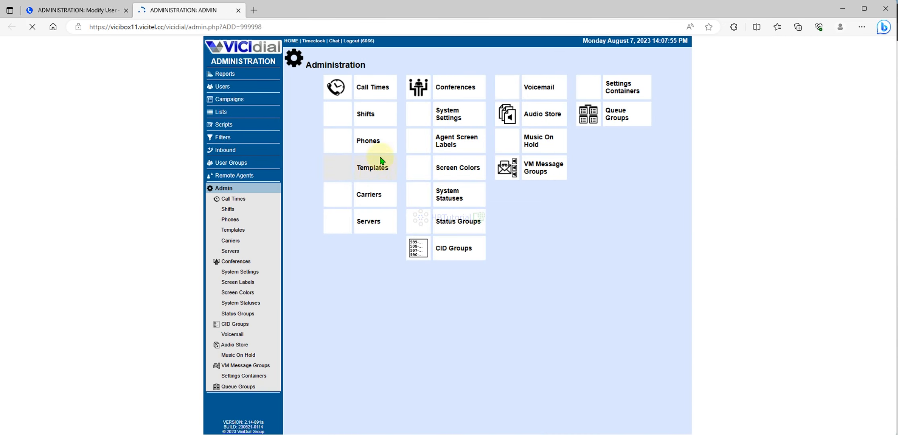
pyautogui.click(370, 140)
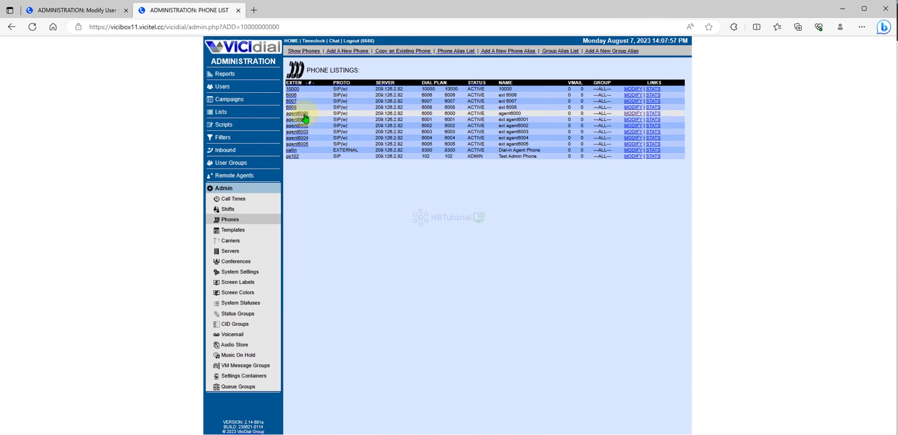
pyautogui.click(305, 118)
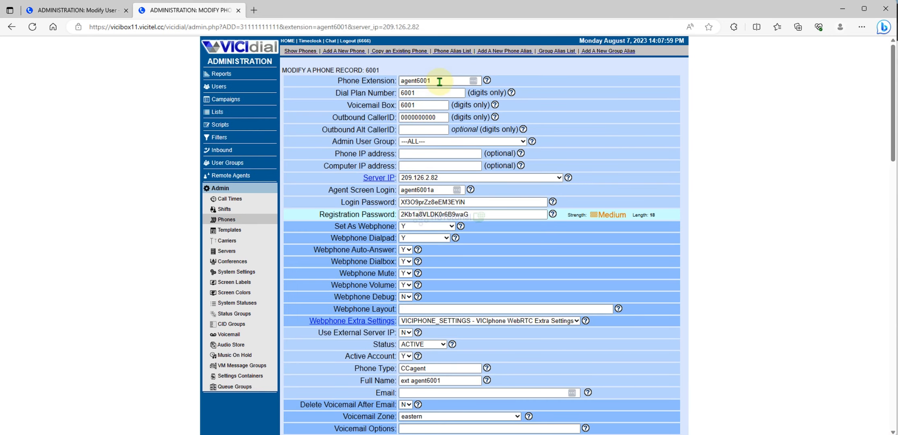
# - Copy the phone's login password into the user record's Phone Pass field
pyautogui.moveTo(445, 189); pyautogui.dragTo(399, 189)
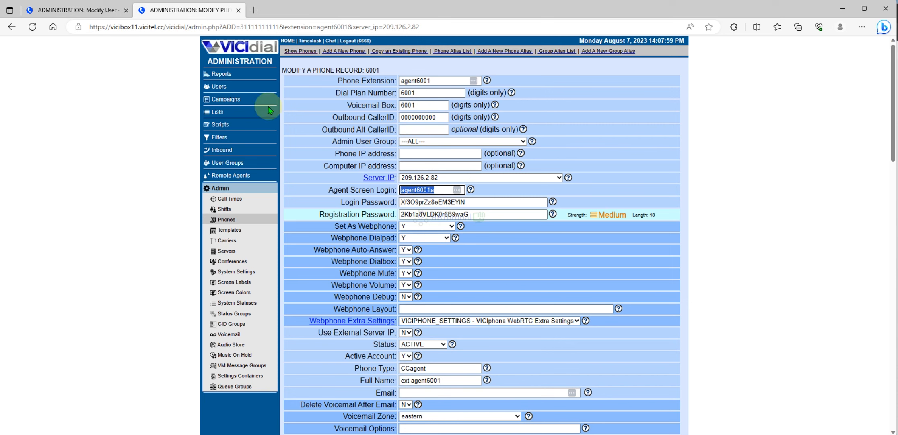
pyautogui.click(70, 10)
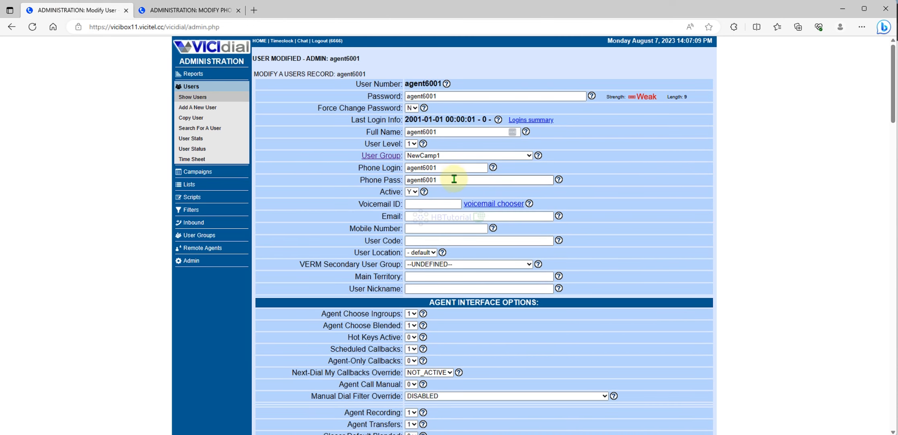
pyautogui.doubleClick(451, 167)
pyautogui.click(197, 10)
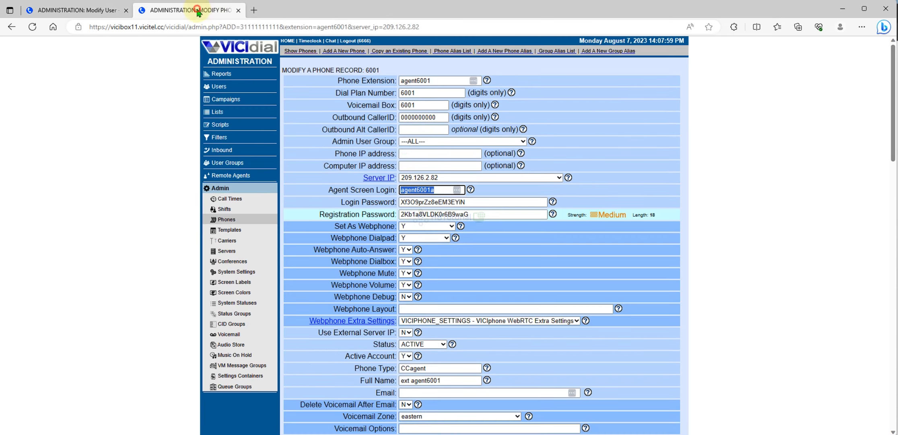
pyautogui.moveTo(483, 201); pyautogui.dragTo(351, 202)
pyautogui.hotkey('ctrl', 'c')
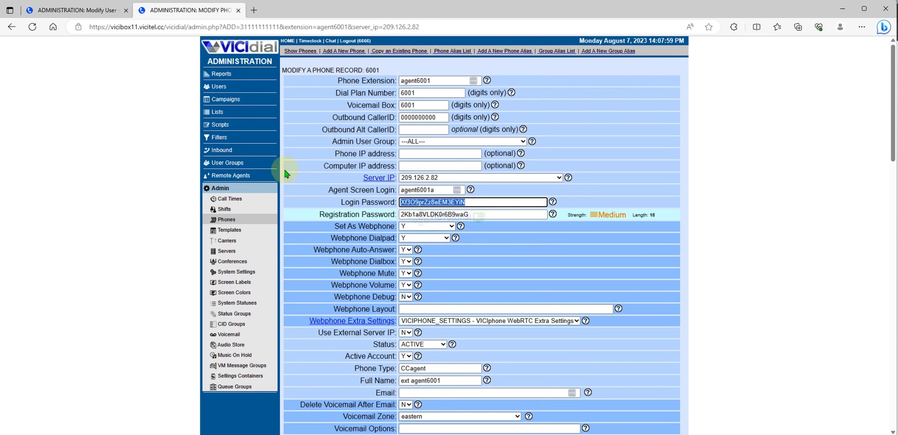
pyautogui.click(98, 12)
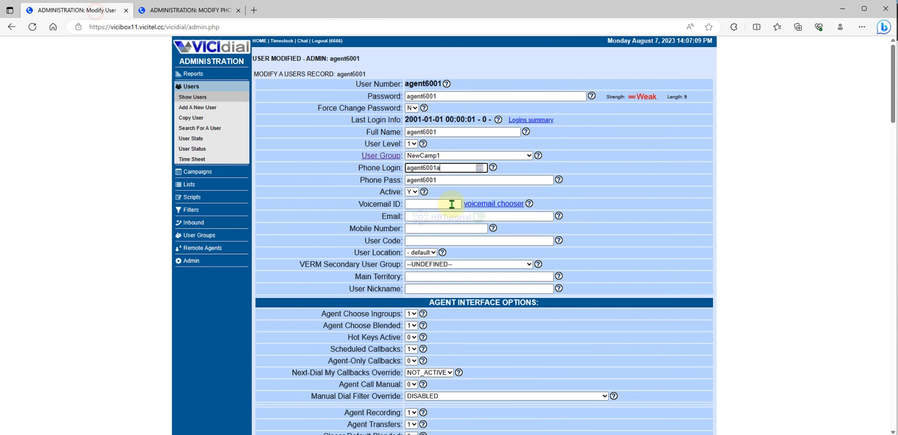
pyautogui.doubleClick(453, 179)
pyautogui.hotkey('ctrl', 'v')
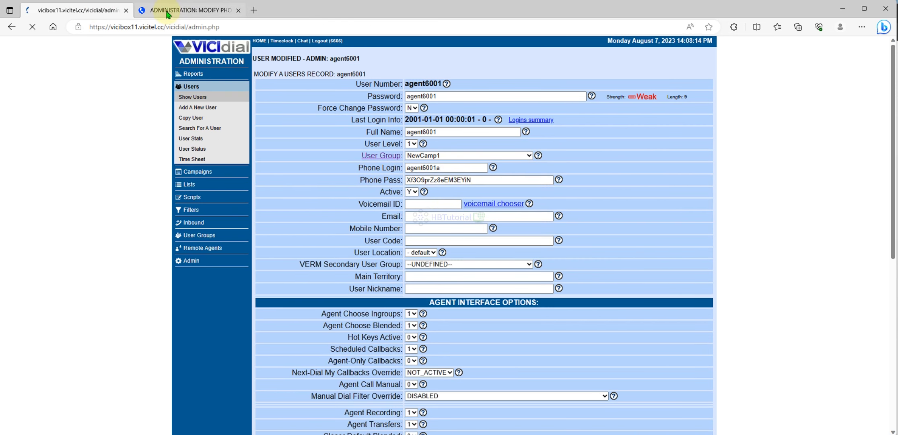
# - Set the 6001 phone's Admin User Group to NewCamp1 and save the phone record
pyautogui.click(167, 11)
pyautogui.click(414, 141)
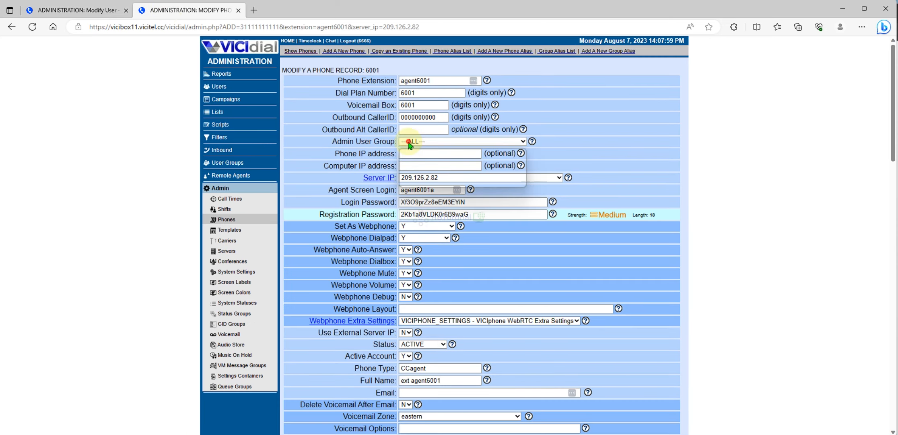
pyautogui.click(412, 174)
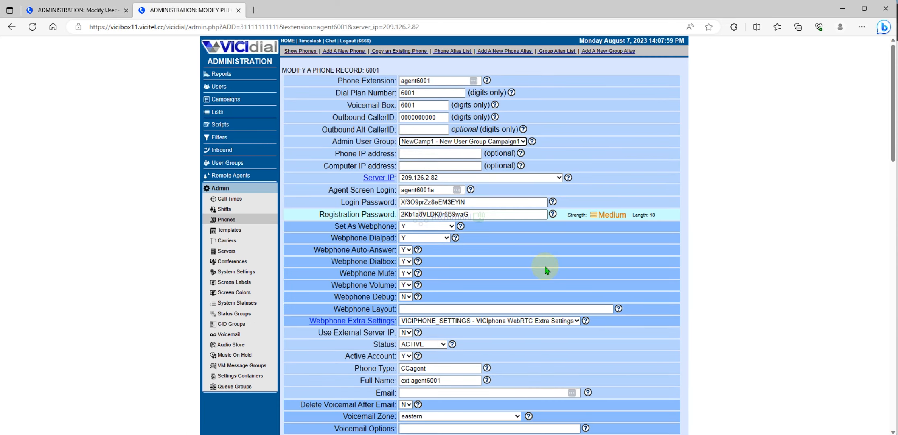
pyautogui.scroll(-15, 546, 269)
pyautogui.scroll(15, 541, 266)
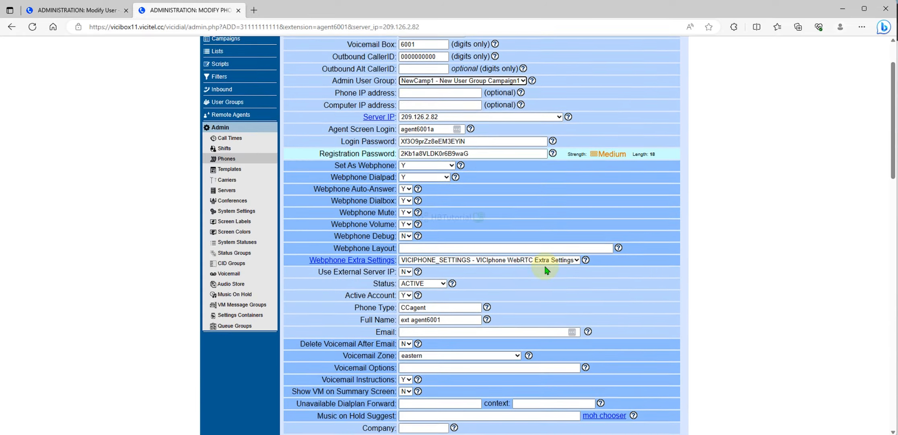
pyautogui.scroll(-15, 523, 362)
pyautogui.click(481, 341)
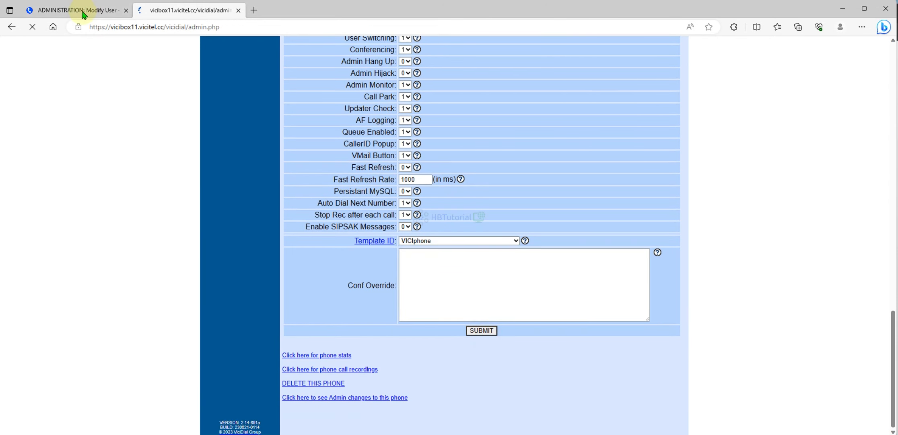
pyautogui.click(83, 12)
pyautogui.doubleClick(424, 84)
pyautogui.hotkey('ctrl', 'c')
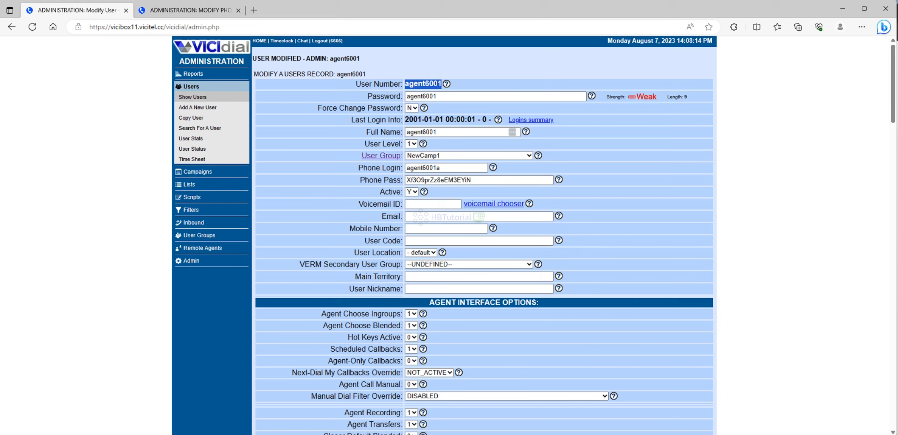
# - Try logging in on the agent phone login page with the phone login and password
pyautogui.moveTo(491, 434)
pyautogui.click(533, 400)
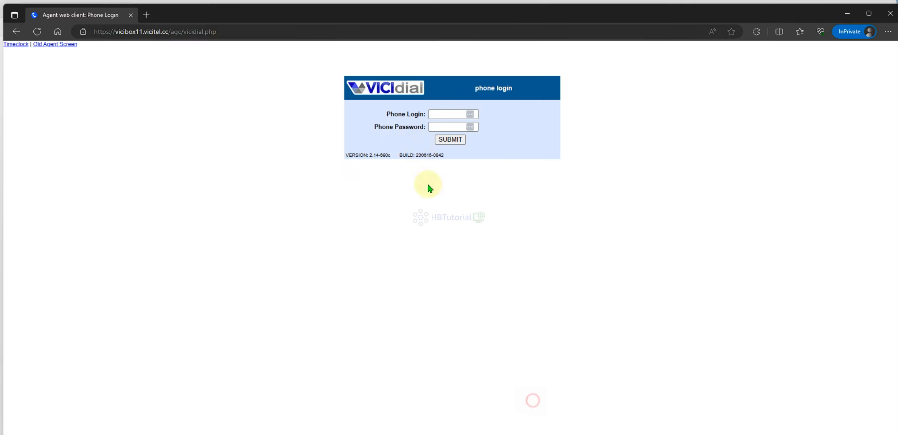
pyautogui.click(438, 116)
pyautogui.hotkey('ctrl', 'v')
pyautogui.click(540, 102)
pyautogui.click(457, 127)
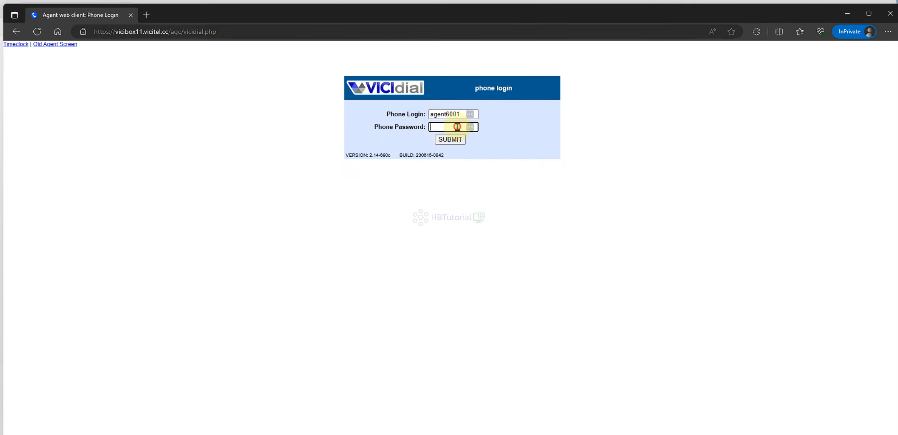
pyautogui.hotkey('ctrl', 'v')
pyautogui.click(462, 141)
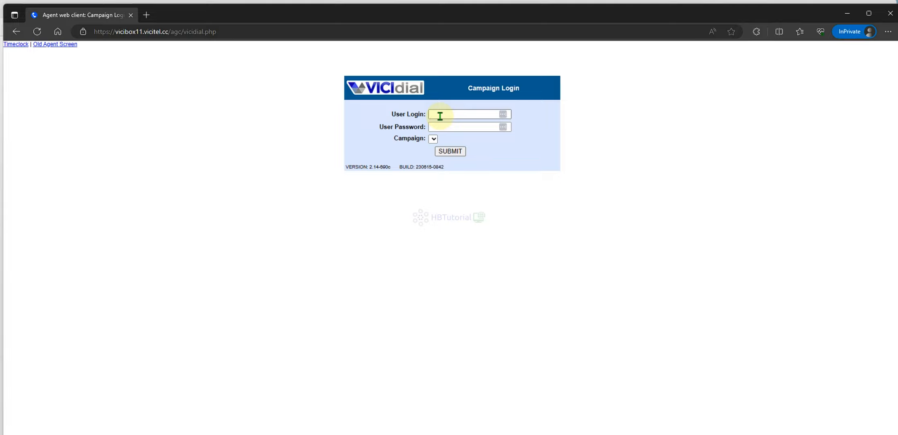
# - Return to the phone login page, then bring up the admin window's 6001 phone record
pyautogui.click(16, 32)
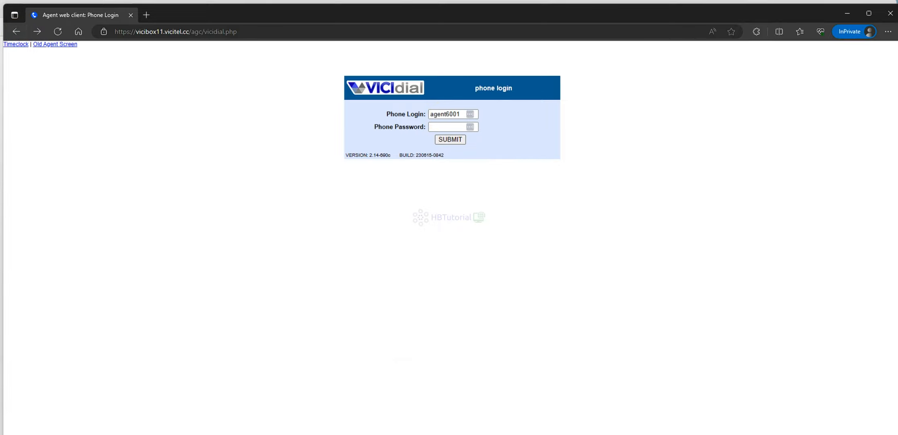
pyautogui.click(432, 399)
pyautogui.click(190, 12)
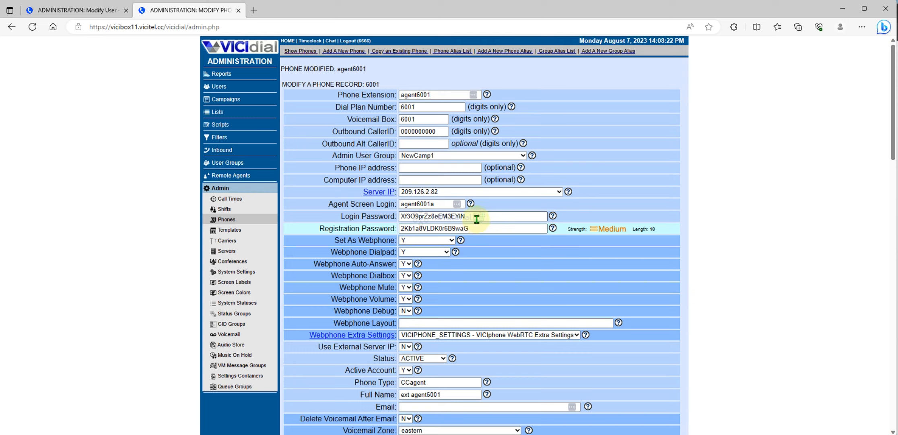
# - Log the phone in as agent6001a with the phone's login password
pyautogui.moveTo(478, 218); pyautogui.dragTo(358, 218)
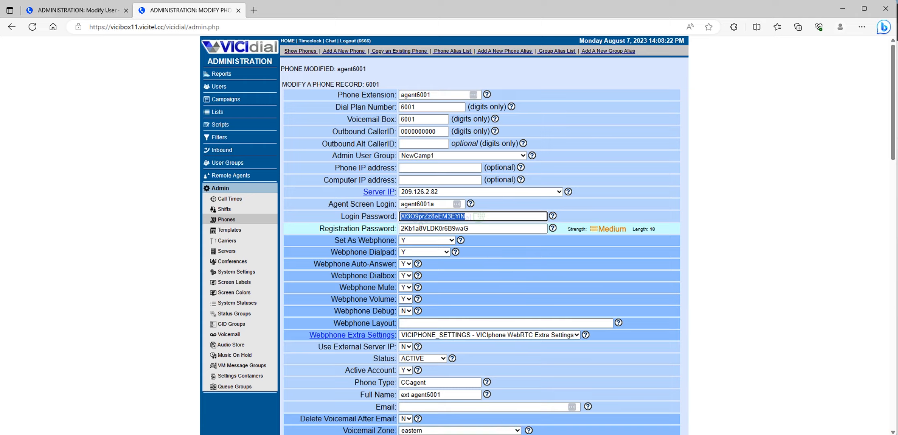
pyautogui.moveTo(513, 429)
pyautogui.click(521, 411)
pyautogui.click(462, 117)
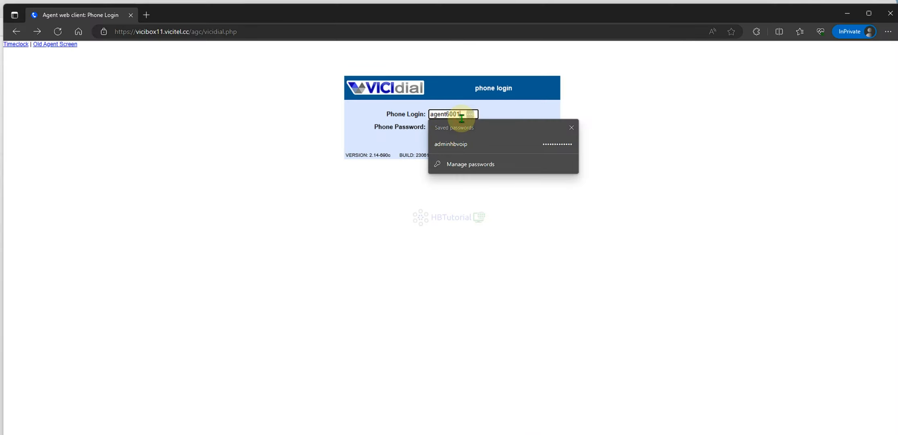
pyautogui.write('a')
pyautogui.click(460, 126)
pyautogui.hotkey('ctrl', 'v')
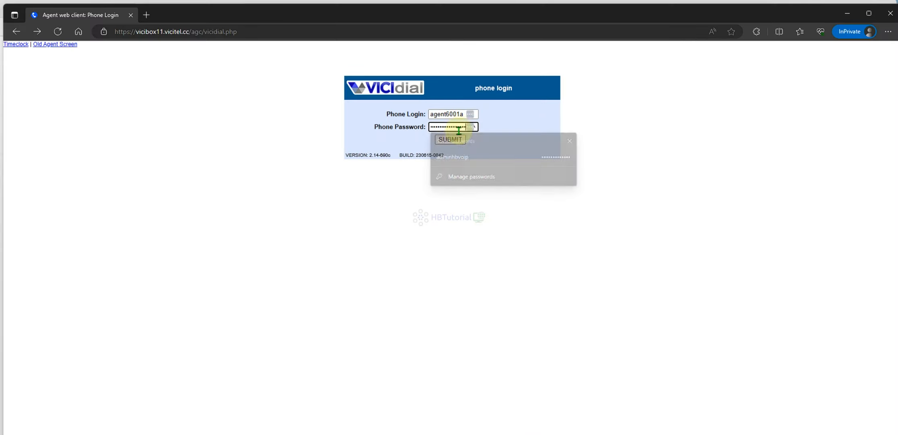
pyautogui.click(456, 138)
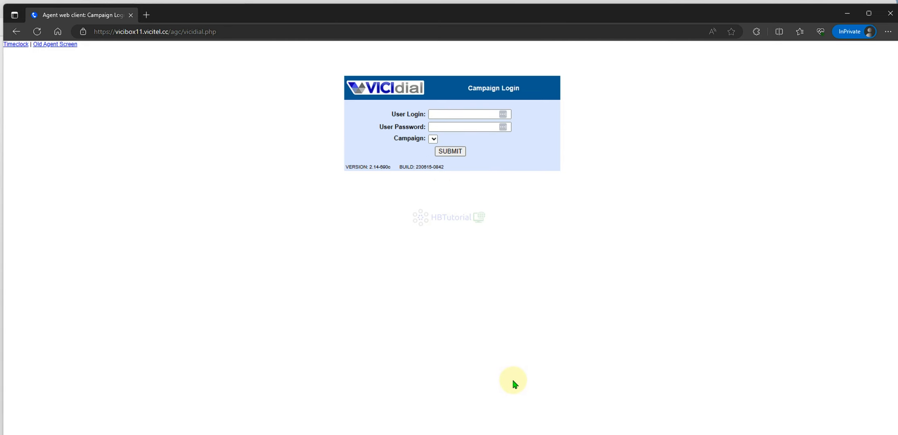
# - Sign agent6001 into the NewCamp1 campaign with its user login and password
pyautogui.moveTo(511, 431)
pyautogui.click(446, 410)
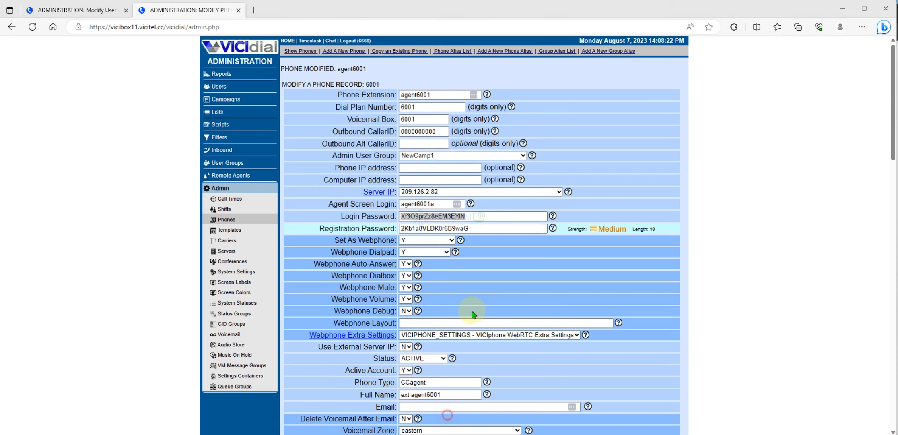
pyautogui.doubleClick(445, 95)
pyautogui.hotkey('ctrl', 'c')
pyautogui.moveTo(512, 430)
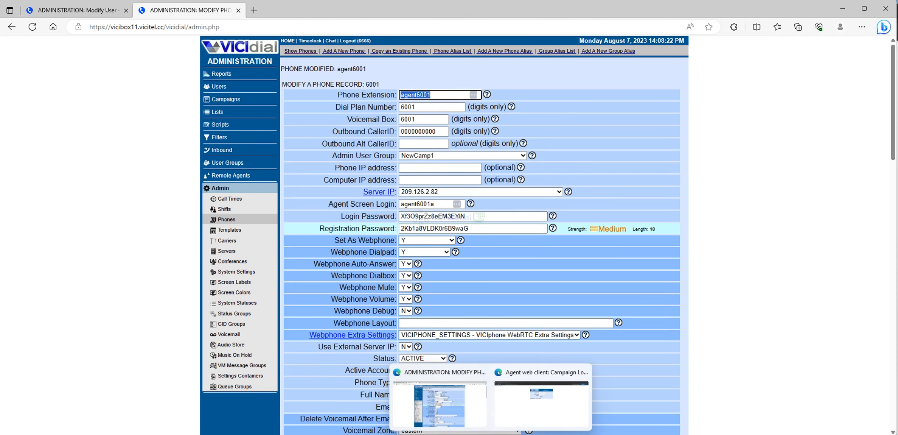
pyautogui.click(531, 403)
pyautogui.click(439, 112)
pyautogui.hotkey('ctrl', 'v')
pyautogui.click(439, 126)
pyautogui.hotkey('ctrl', 'v')
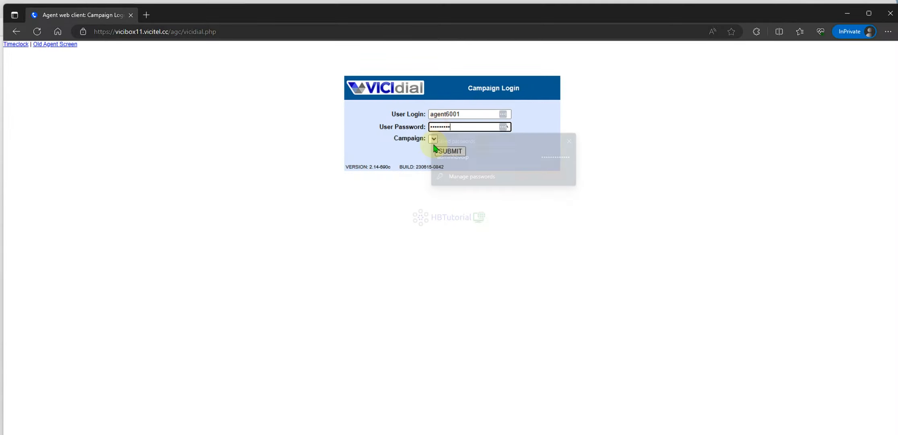
pyautogui.click(435, 141)
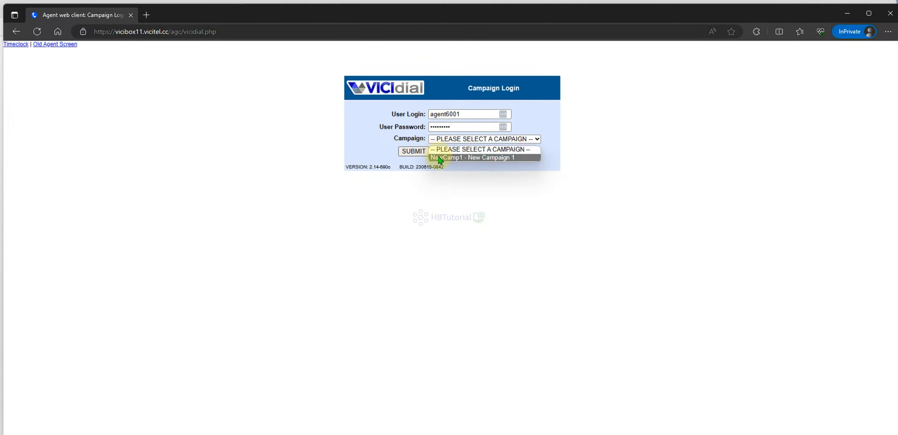
pyautogui.click(443, 152)
pyautogui.click(414, 152)
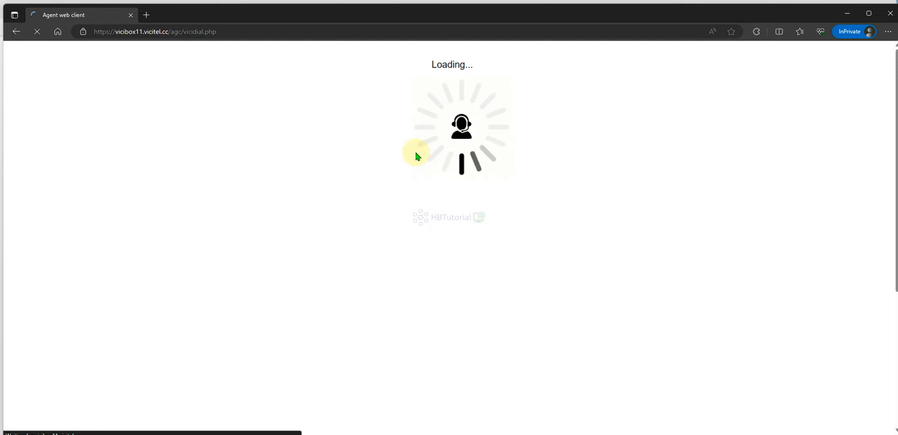
# - Allow the agent screen microphone access, then return to the admin 6001 phone record
pyautogui.click(115, 86)
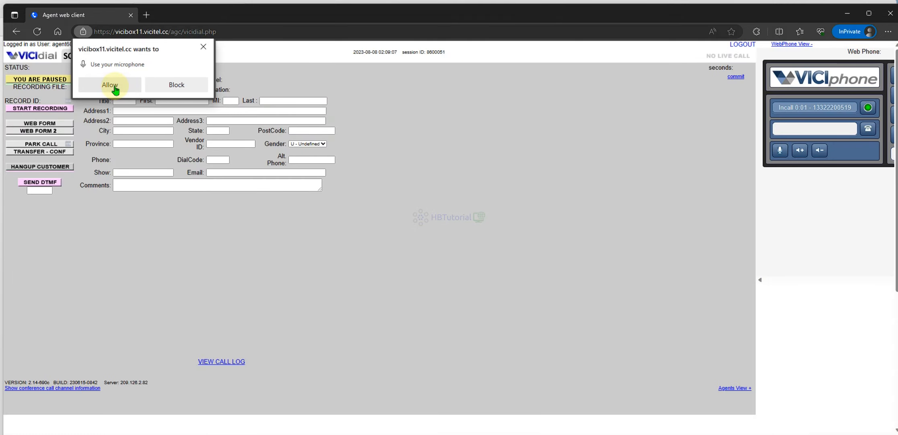
pyautogui.click(116, 86)
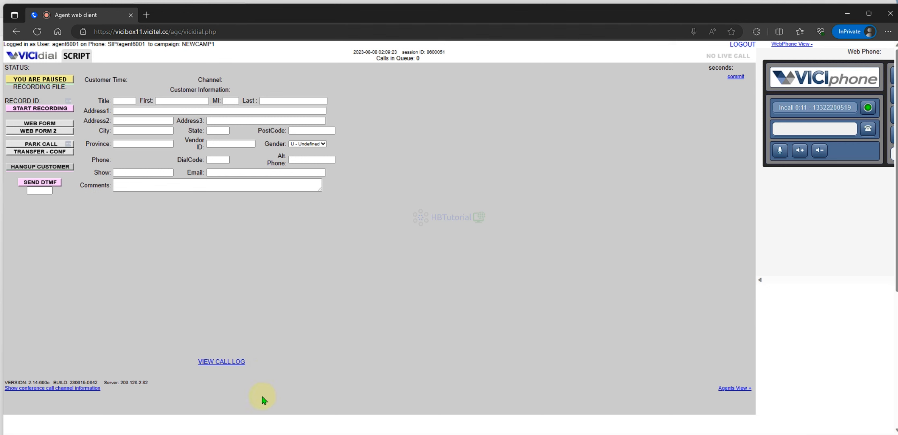
pyautogui.moveTo(499, 428)
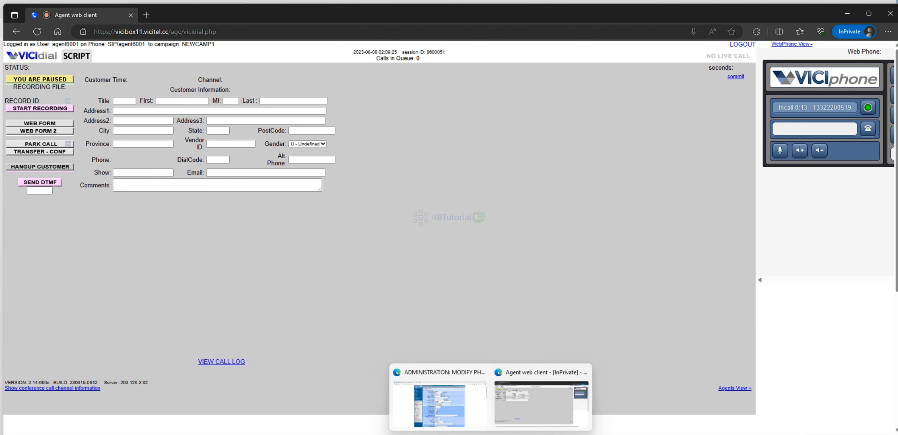
pyautogui.click(477, 409)
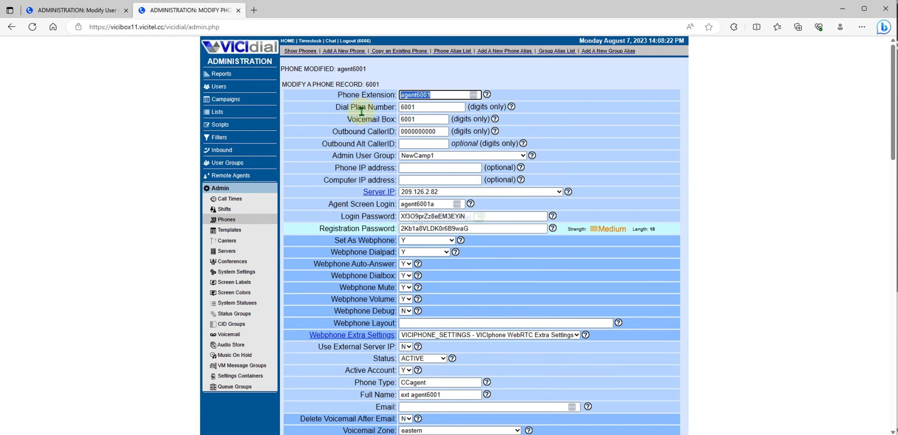
# - Open agent6001's user record for editing from the users list
pyautogui.click(218, 92)
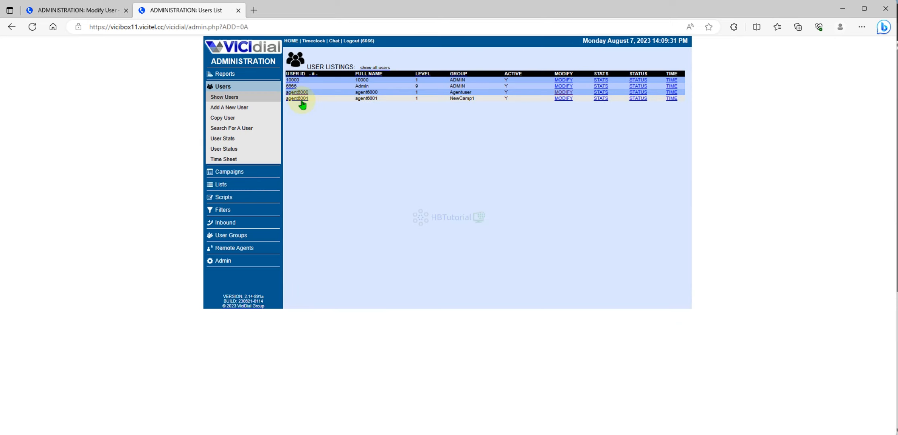
pyautogui.click(563, 98)
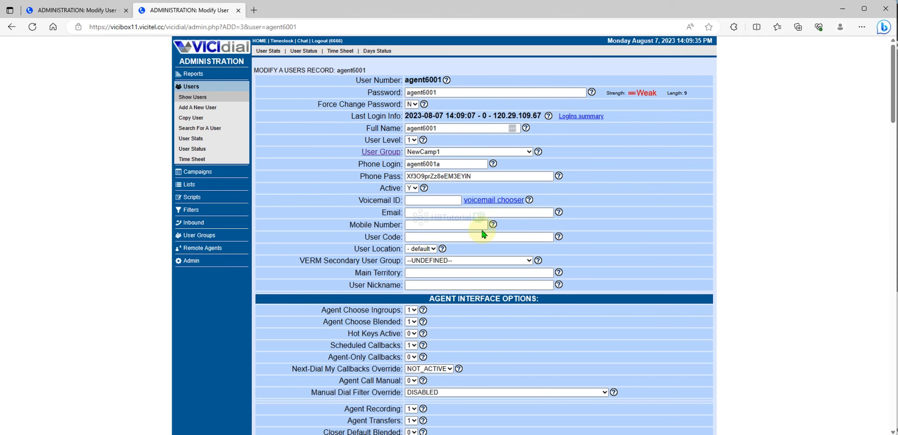
pyautogui.scroll(-8, 481, 241)
pyautogui.scroll(4, 423, 107)
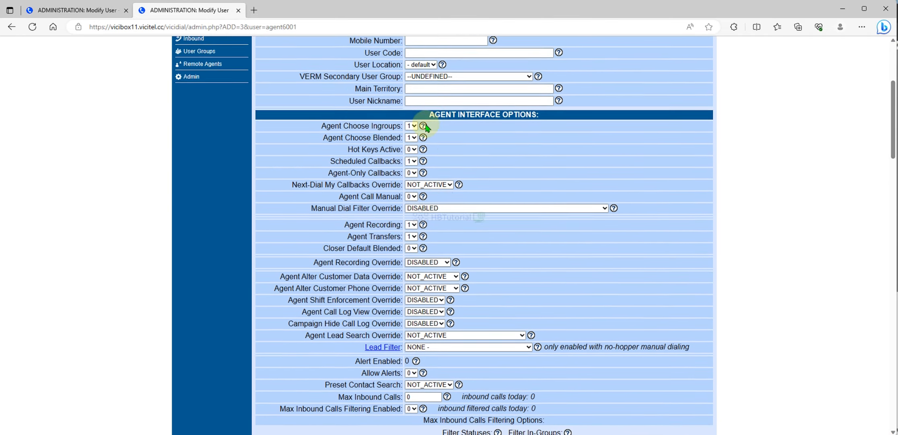
# - Set Agent Choose Blended to 0, Agent-Only Callbacks to 1 and Agent Call Manual to 1
pyautogui.click(412, 162)
pyautogui.click(411, 171)
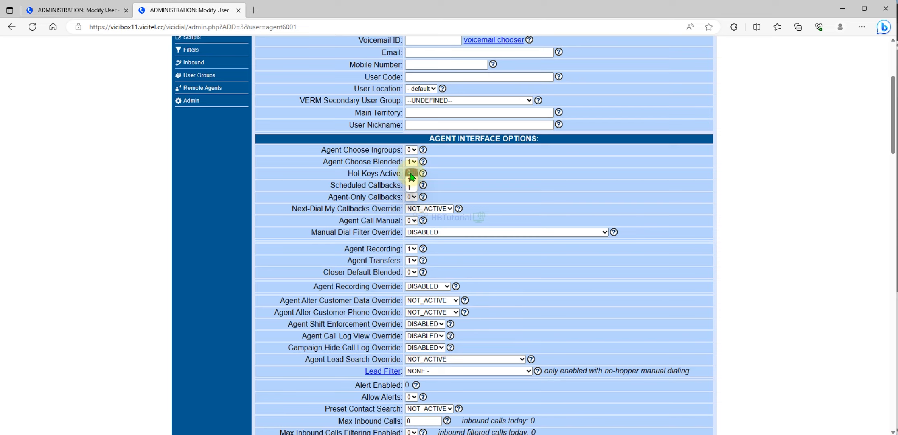
pyautogui.click(413, 198)
pyautogui.click(412, 216)
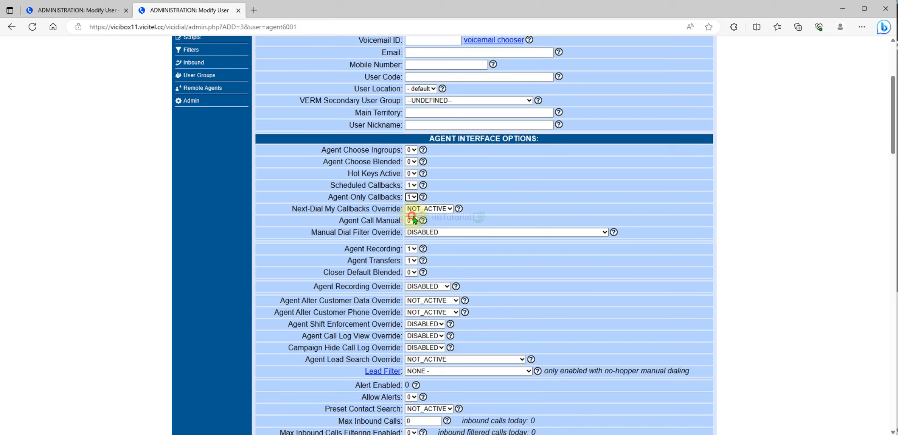
pyautogui.click(412, 220)
pyautogui.click(413, 237)
pyautogui.scroll(-20, 497, 252)
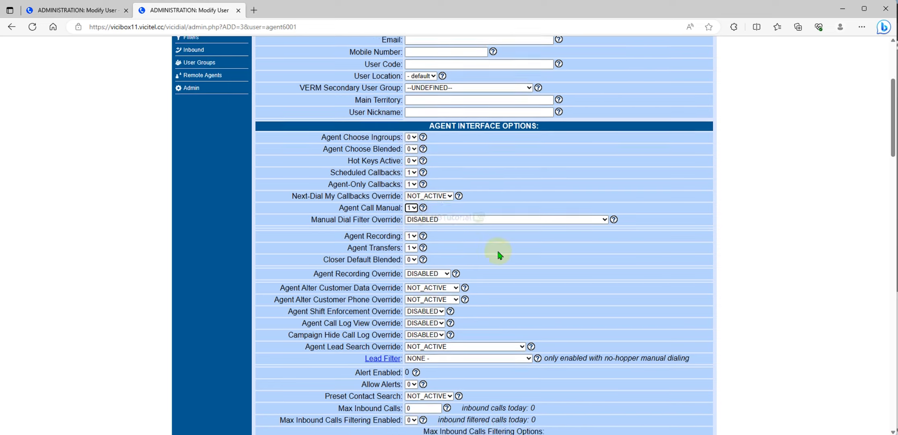
pyautogui.scroll(-15, 498, 252)
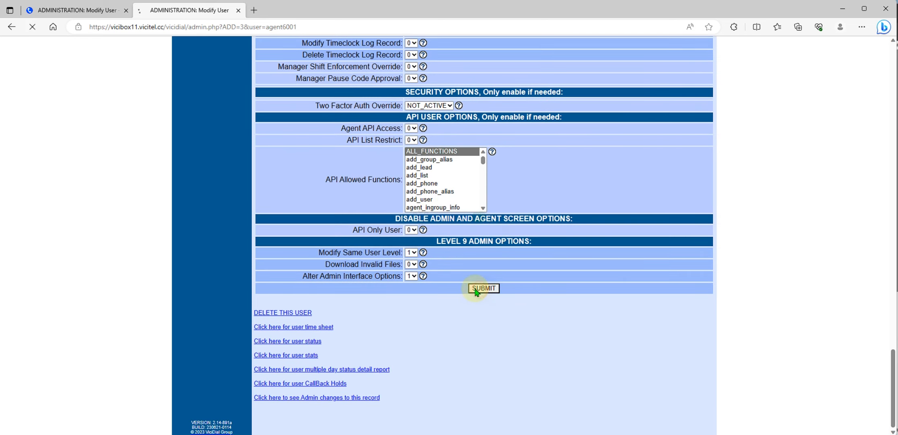
pyautogui.moveTo(494, 432)
pyautogui.click(519, 402)
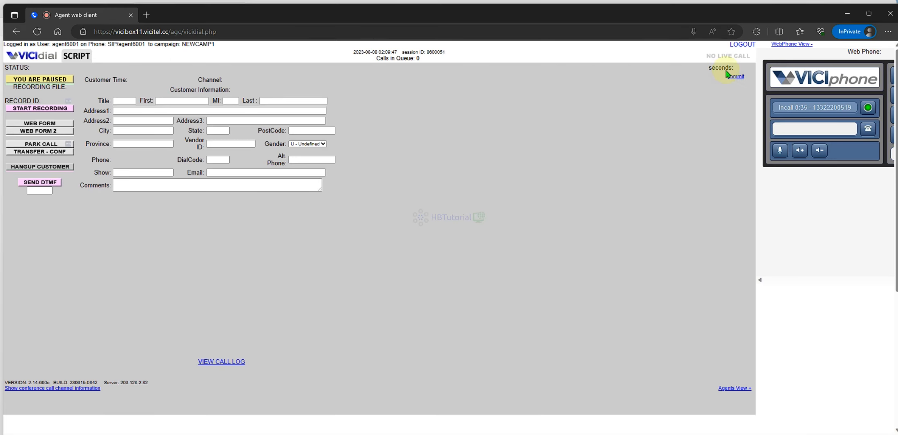
# - Log the agent out of the web client and log back in
pyautogui.click(742, 45)
pyautogui.click(471, 317)
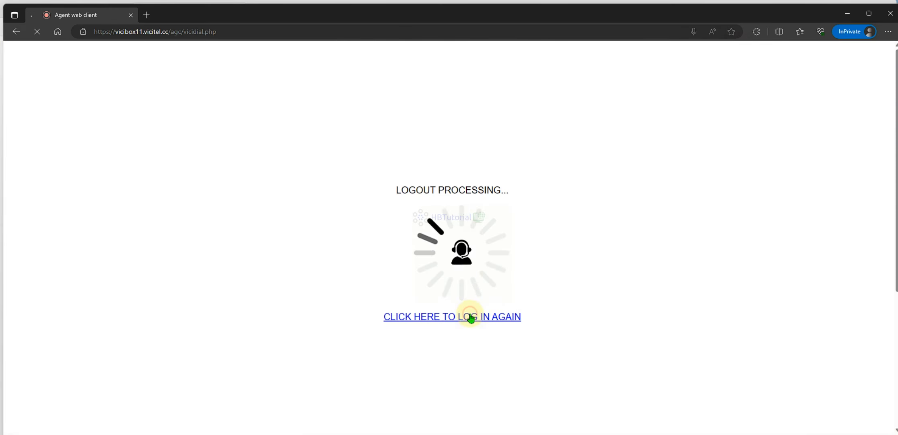
pyautogui.click(412, 177)
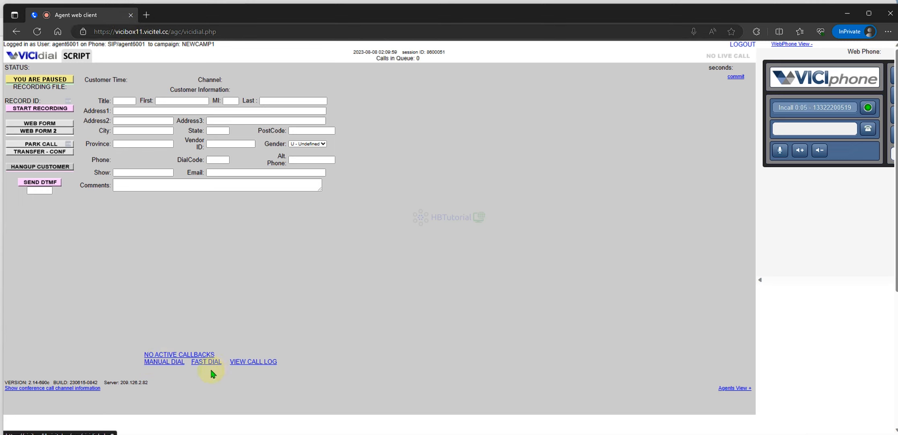
# - Check the agent's call log, then return to the administration window
pyautogui.click(250, 362)
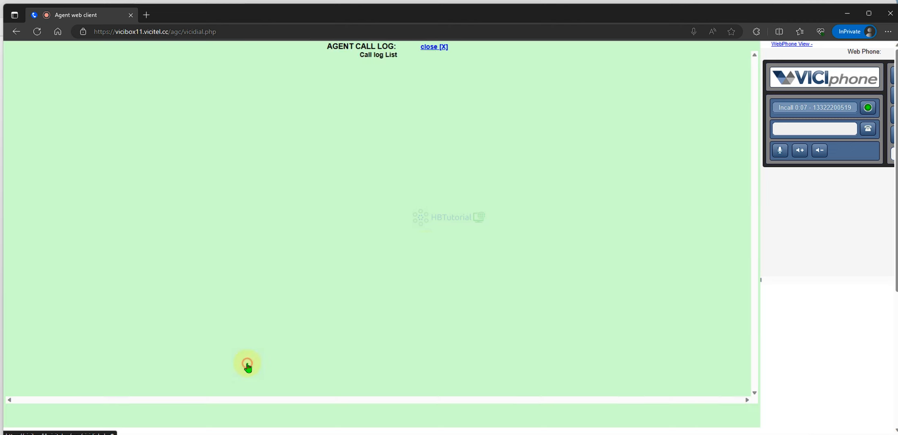
pyautogui.click(436, 47)
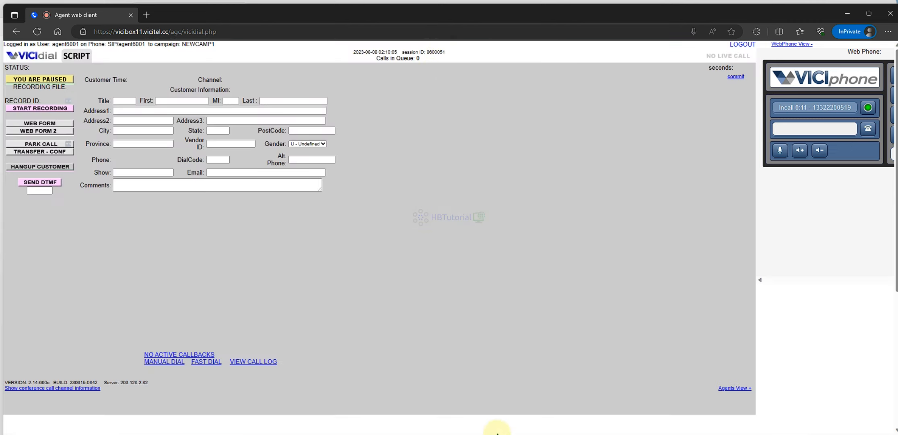
pyautogui.moveTo(497, 433)
pyautogui.click(443, 399)
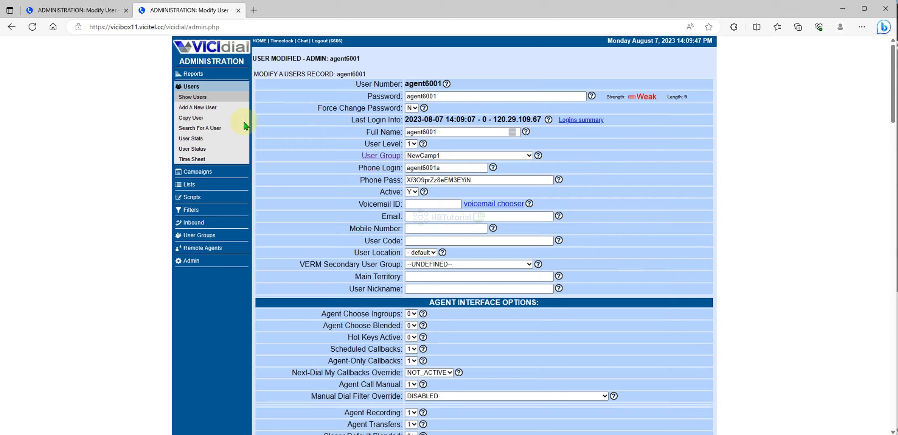
# - Start adding user NewAdminC1, reusing the user number as its password and full name
pyautogui.click(189, 118)
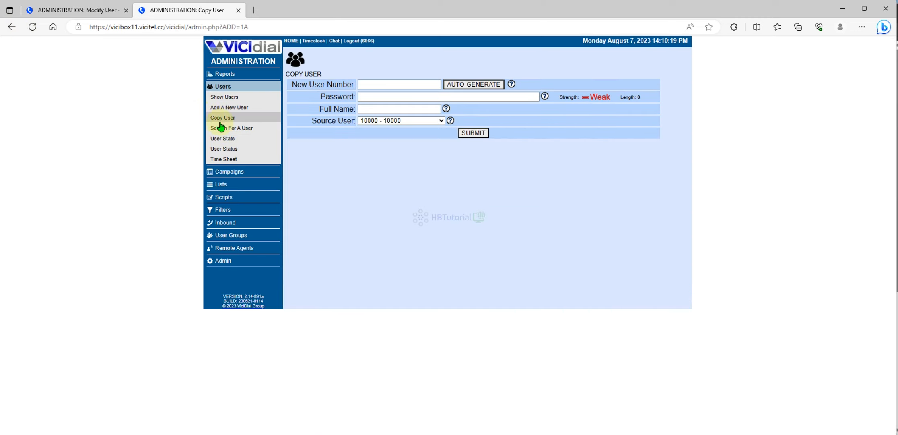
pyautogui.click(224, 108)
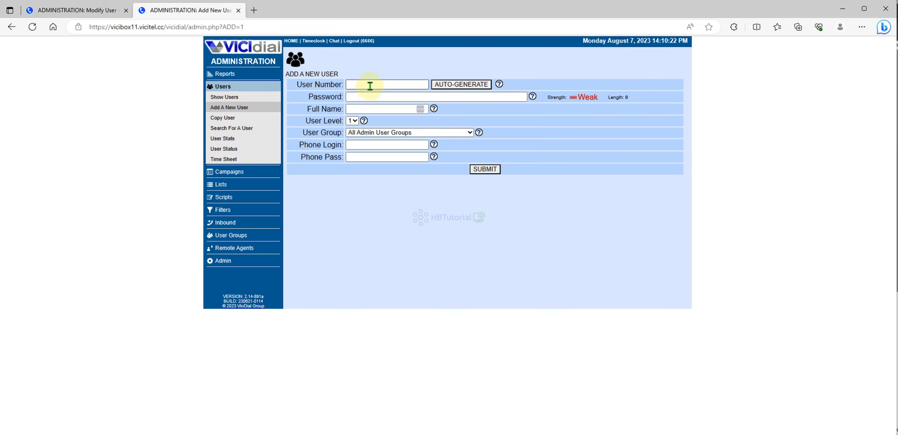
pyautogui.click(370, 85)
pyautogui.write('NewAdminC1')
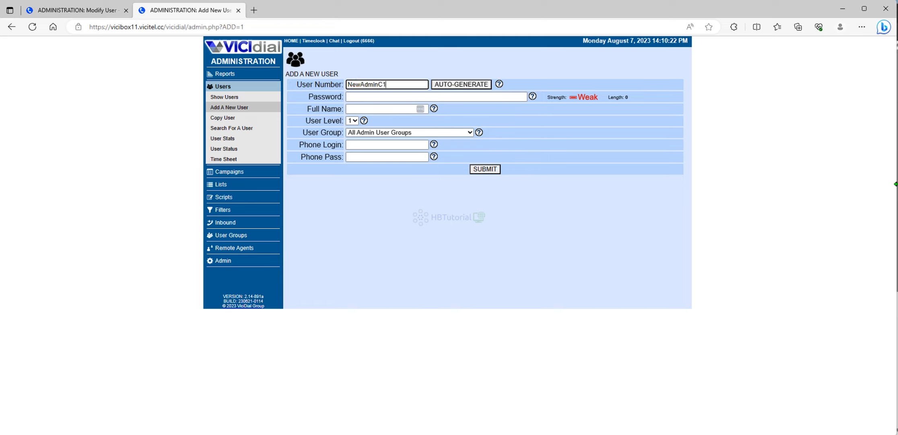
pyautogui.doubleClick(375, 84)
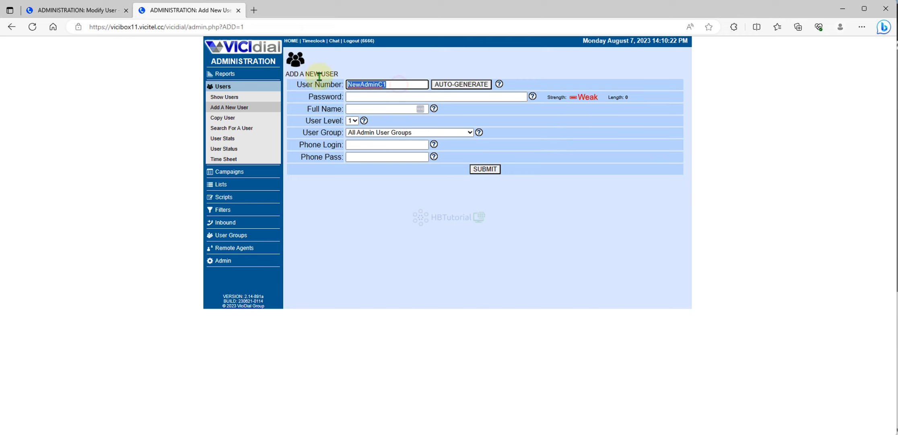
pyautogui.hotkey('ctrl', 'c')
pyautogui.click(349, 96)
pyautogui.hotkey('ctrl', 'v')
pyautogui.click(358, 108)
pyautogui.hotkey('ctrl', 'v')
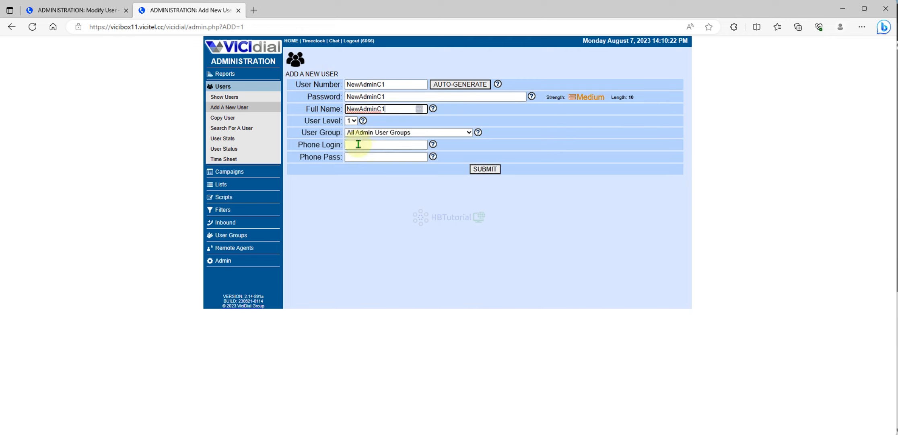
# - Give the new user level 8 in the NewCamp1 group and create it
pyautogui.click(400, 180)
pyautogui.click(351, 120)
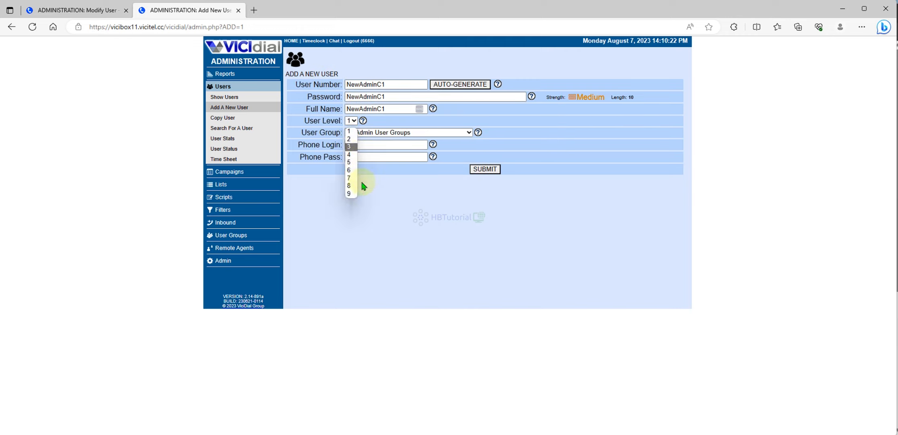
pyautogui.click(350, 186)
pyautogui.click(380, 132)
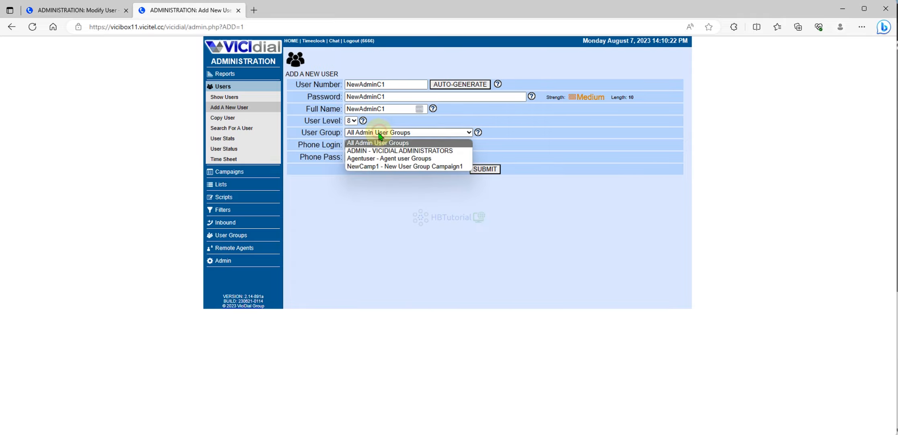
pyautogui.click(383, 167)
pyautogui.click(491, 169)
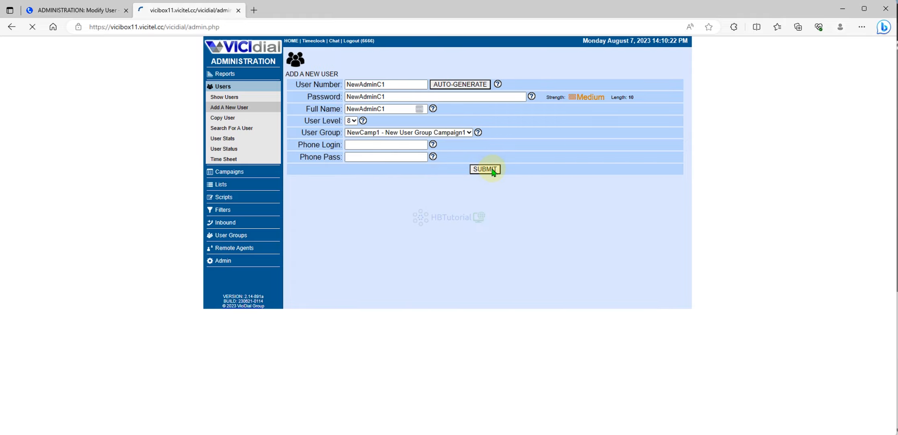
# - Allow View Reports, Alter Agent Interface Options, Modify Users, Change Agent Campaign and Modify User Groups
pyautogui.scroll(-15, 444, 234)
pyautogui.scroll(6, 441, 231)
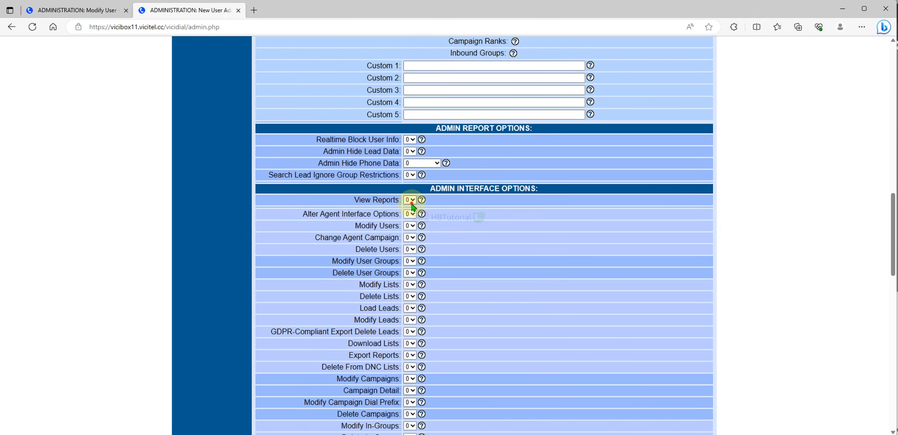
pyautogui.click(409, 200)
pyautogui.click(406, 218)
pyautogui.click(409, 214)
pyautogui.click(415, 233)
pyautogui.click(410, 225)
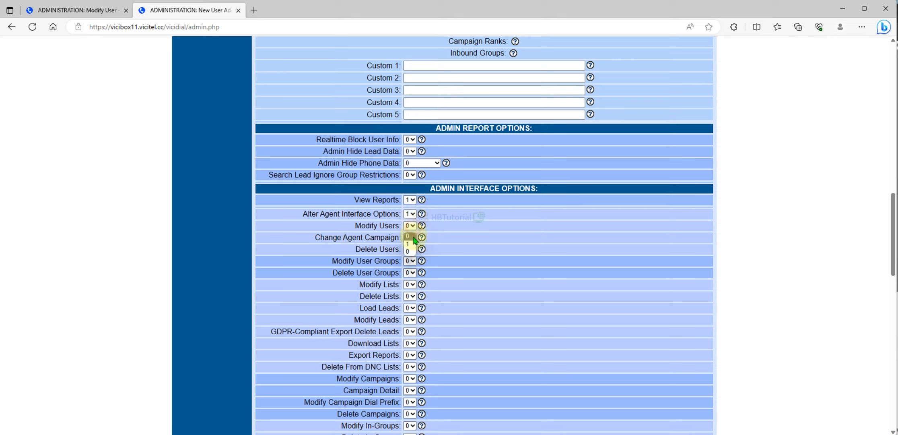
pyautogui.click(413, 246)
pyautogui.click(409, 237)
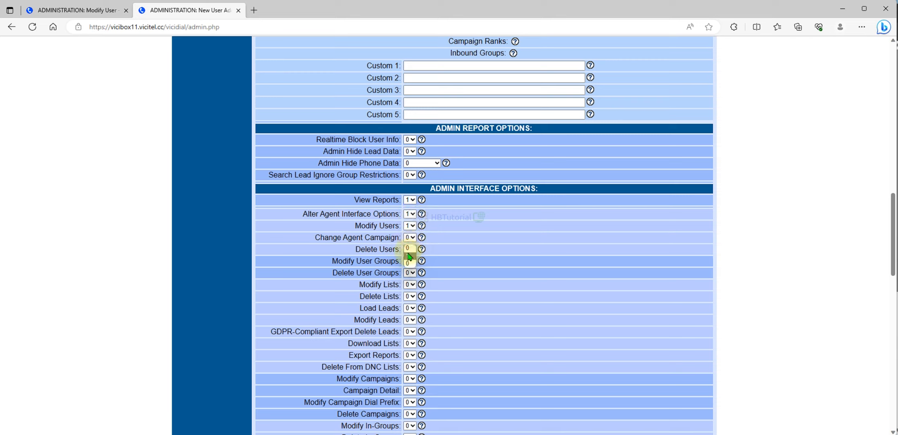
pyautogui.click(407, 256)
pyautogui.click(410, 260)
pyautogui.click(415, 283)
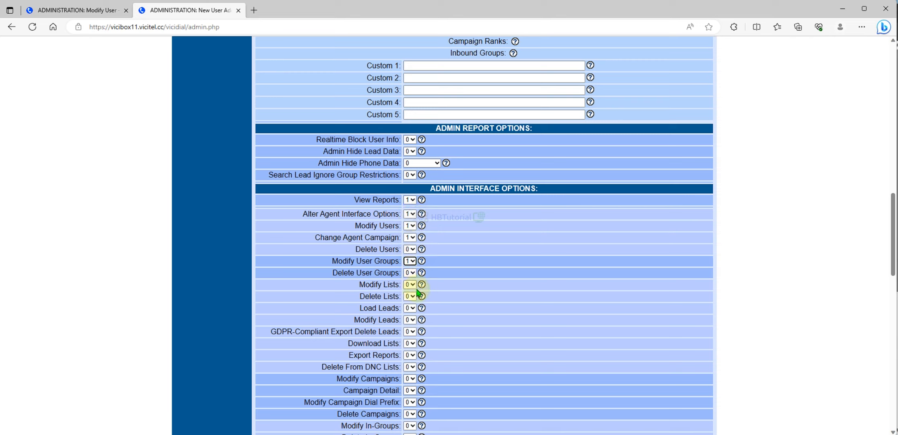
# - Allow Modify Lists, Load Leads, Modify Leads, Modify Campaigns and Campaign Detail access
pyautogui.click(410, 290)
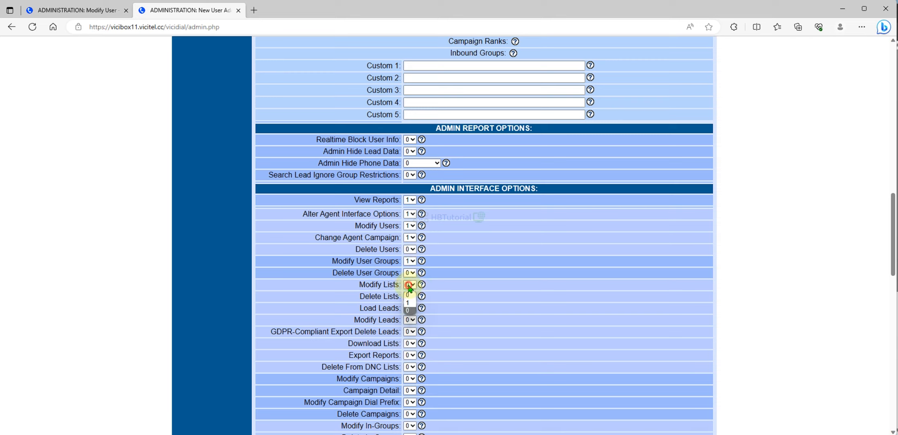
pyautogui.click(410, 319)
pyautogui.click(410, 326)
pyautogui.click(410, 320)
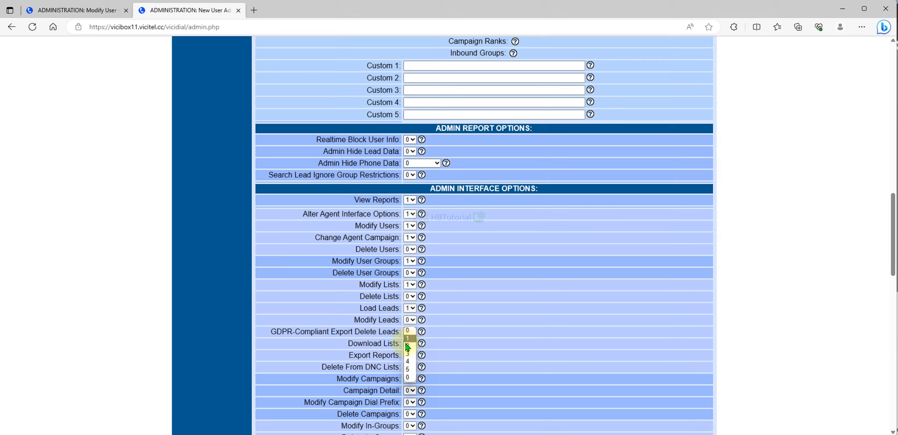
pyautogui.click(407, 343)
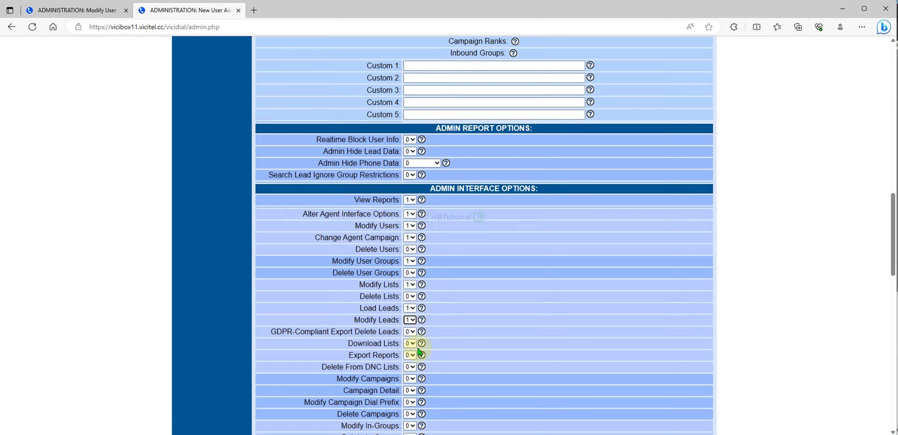
pyautogui.click(421, 343)
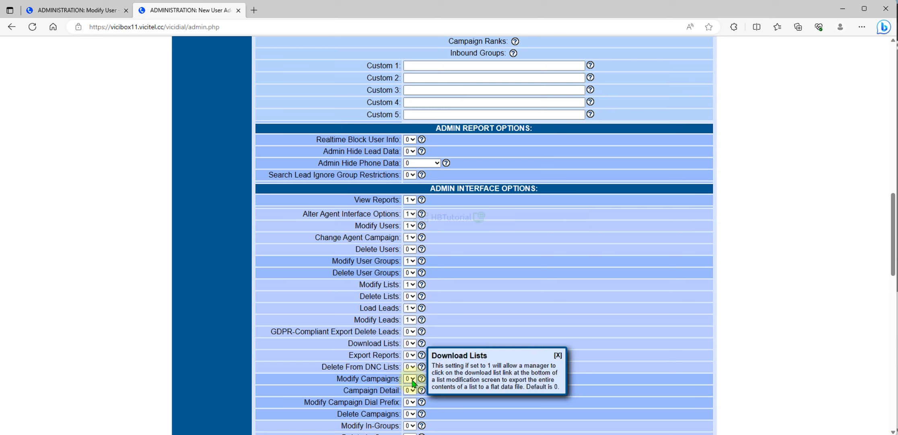
pyautogui.click(412, 378)
pyautogui.click(408, 397)
pyautogui.click(411, 391)
pyautogui.click(409, 409)
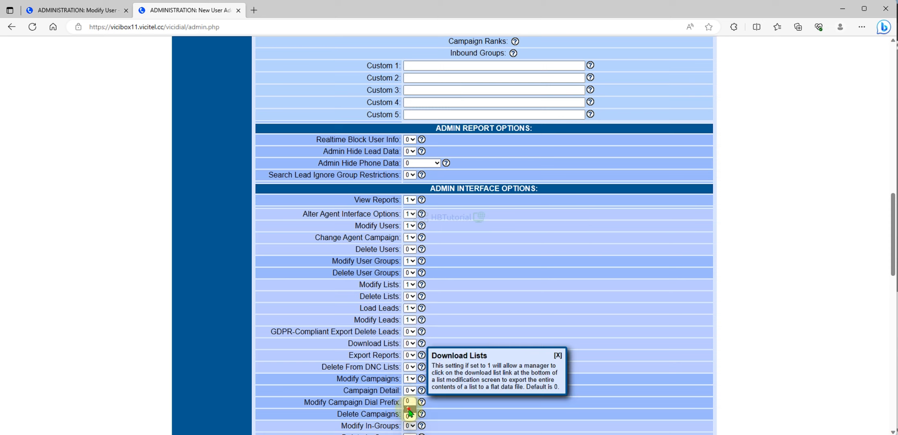
pyautogui.click(445, 407)
pyautogui.click(560, 356)
# - Allow Modify Filters, AGC Admin Access, Modify Call Times and Modify Shifts
pyautogui.scroll(-8, 556, 346)
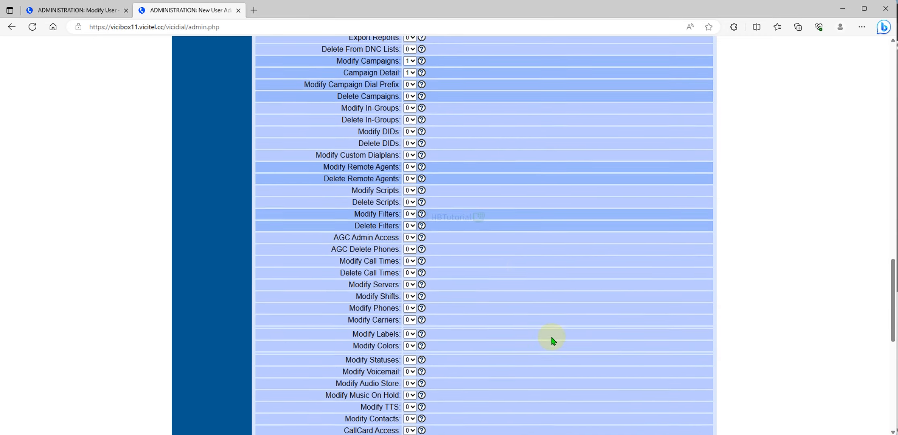
pyautogui.click(408, 213)
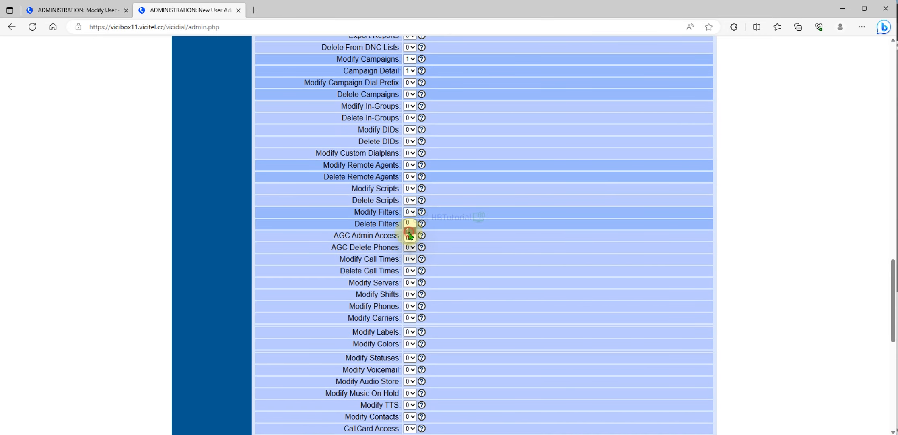
pyautogui.click(410, 231)
pyautogui.click(410, 235)
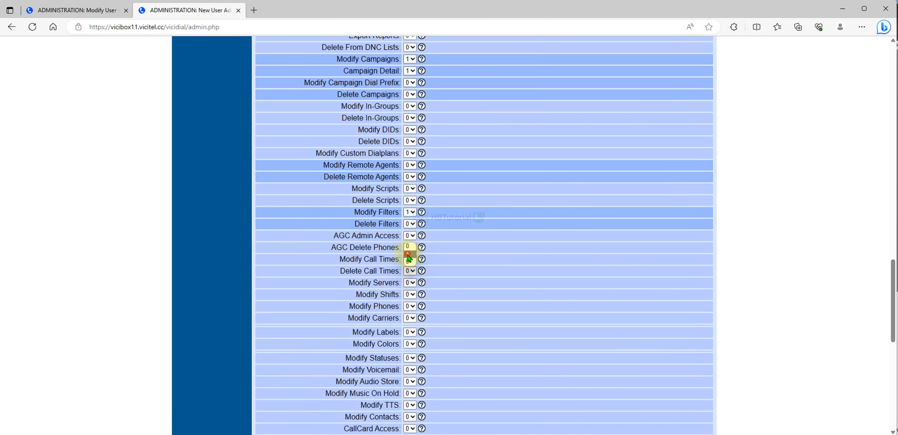
pyautogui.click(410, 253)
pyautogui.click(410, 260)
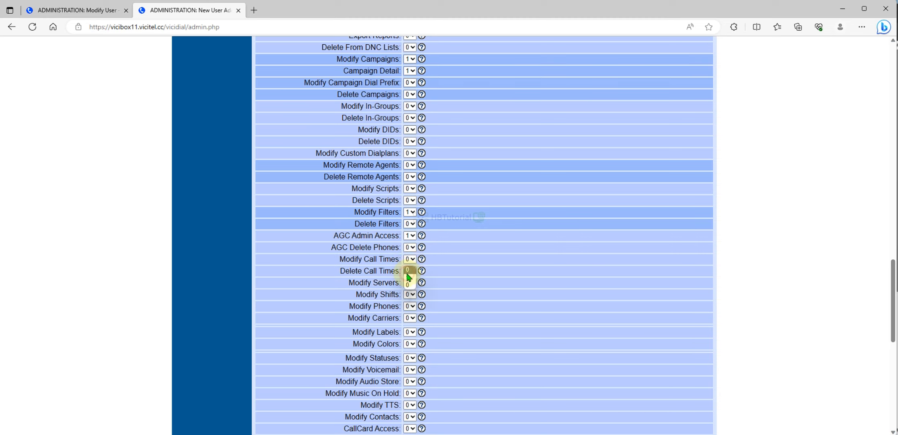
pyautogui.click(409, 278)
pyautogui.click(411, 295)
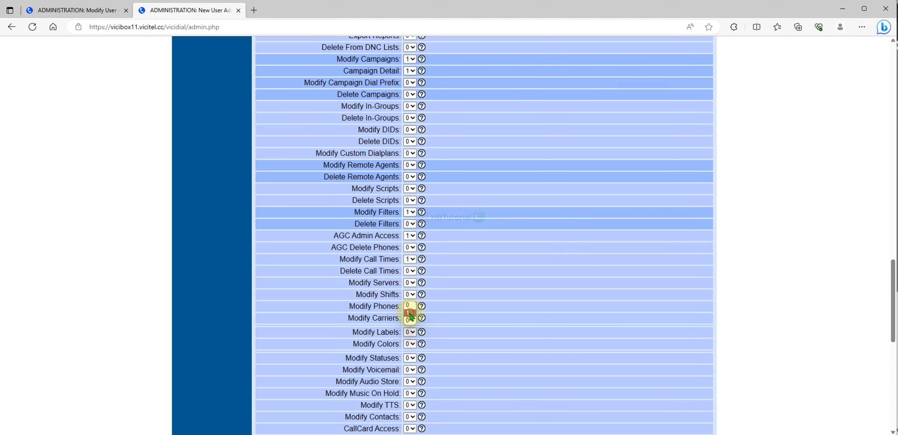
pyautogui.click(410, 312)
# - Set Modify Same User Level and Alter Admin Interface Options to 0 and submit
pyautogui.scroll(-6, 438, 334)
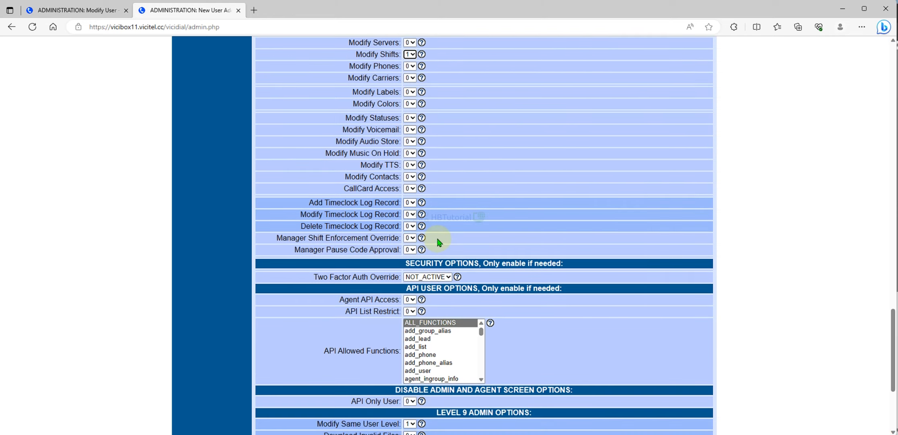
pyautogui.scroll(-4, 431, 206)
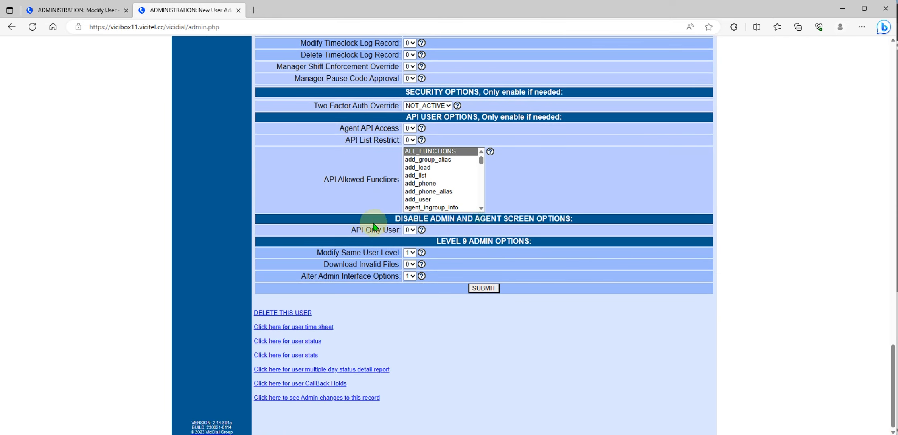
pyautogui.moveTo(309, 251); pyautogui.dragTo(400, 251)
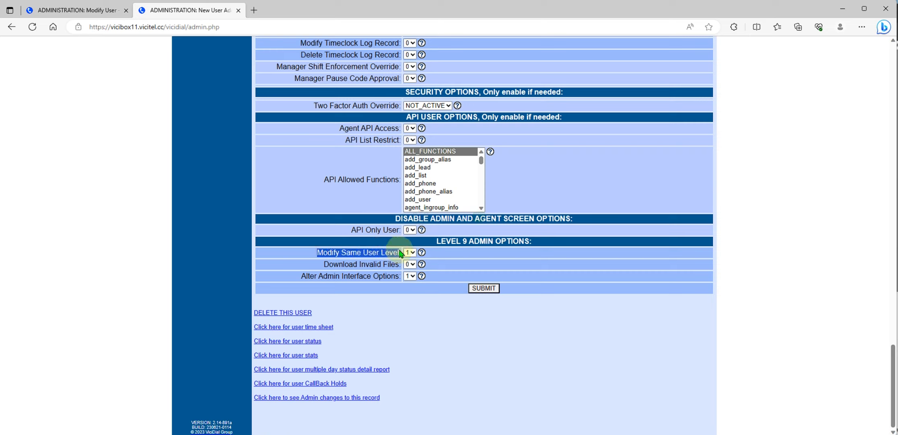
pyautogui.click(409, 252)
pyautogui.click(410, 265)
pyautogui.click(409, 276)
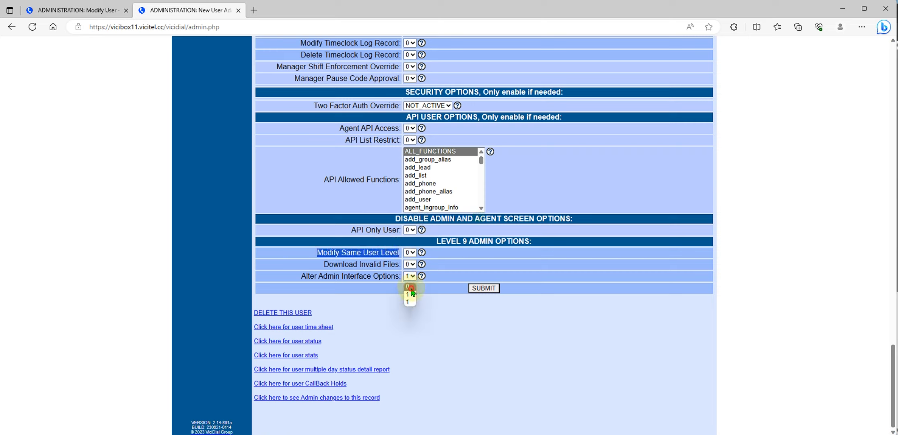
pyautogui.click(410, 291)
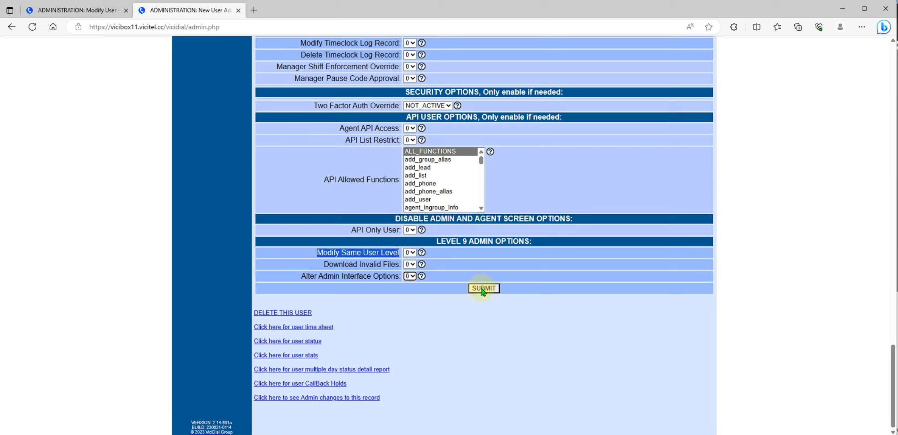
pyautogui.click(482, 288)
# - Save the updated user record, then log out and return to the welcome screen
pyautogui.click(488, 290)
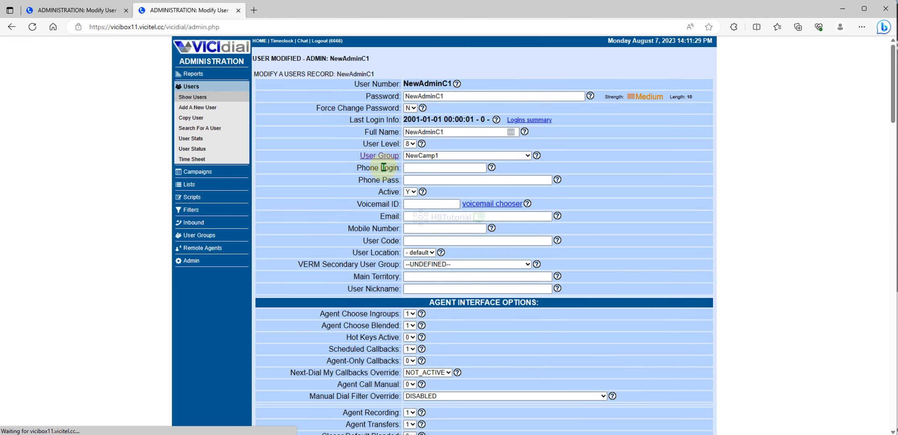
pyautogui.moveTo(447, 95); pyautogui.dragTo(367, 101)
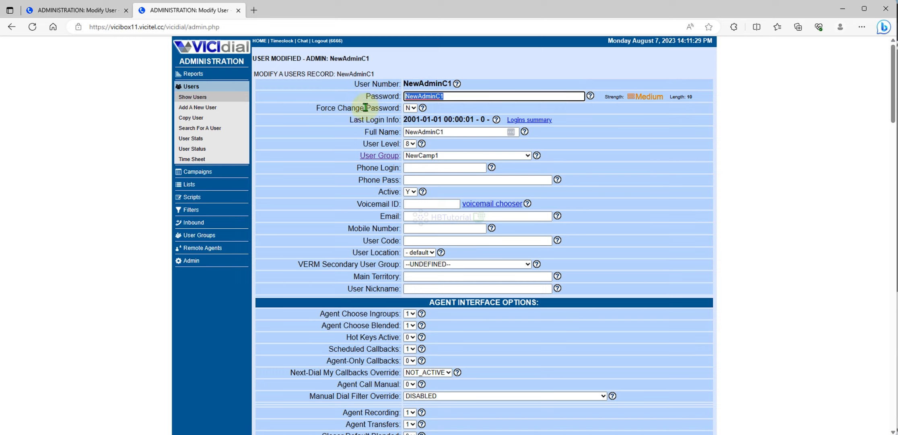
pyautogui.click(322, 41)
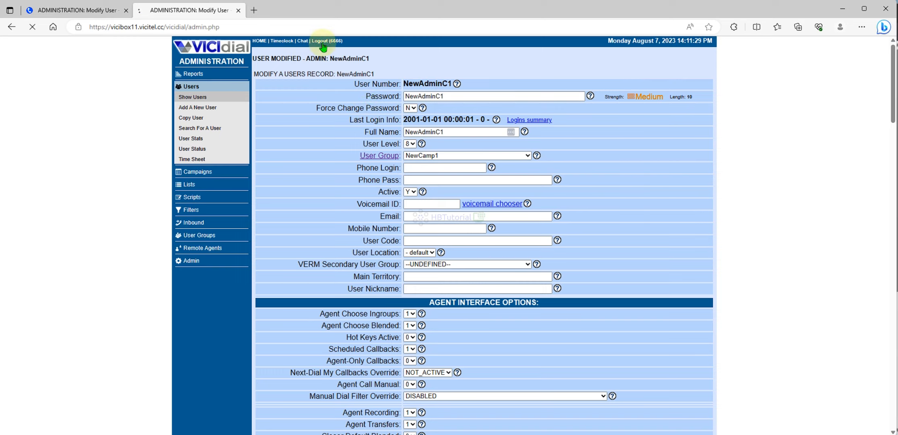
pyautogui.click(66, 48)
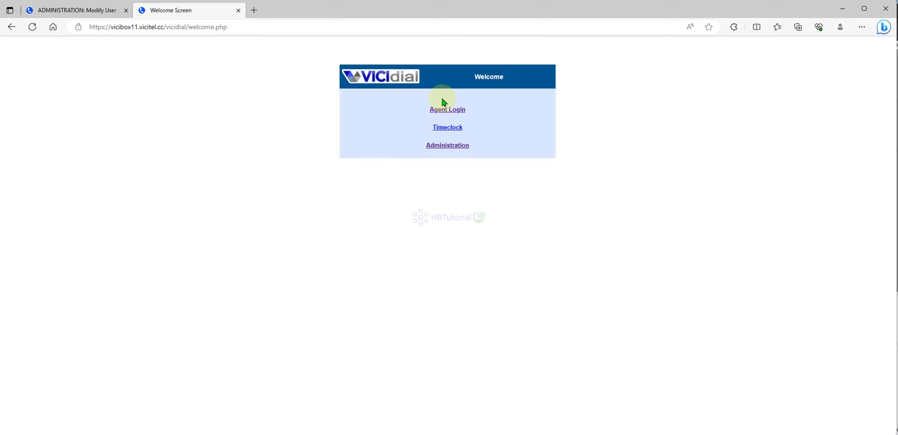
# - Sign into administration as NewAdminC1 and decline the browser's password save
pyautogui.click(462, 147)
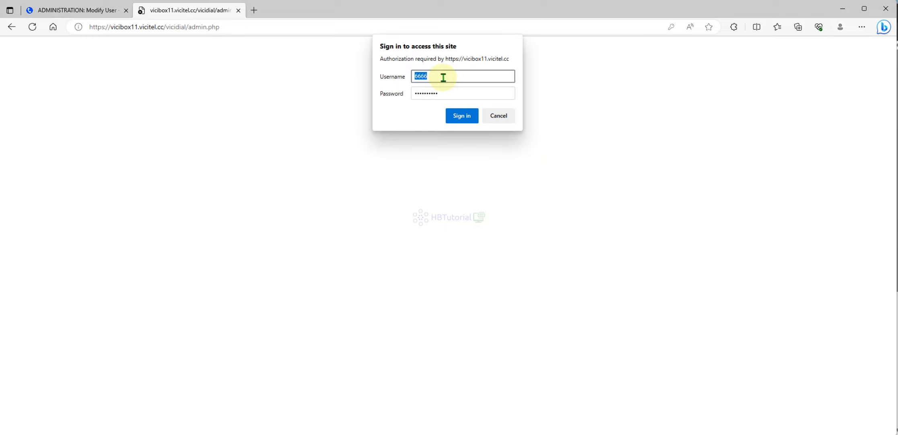
pyautogui.write('NewAdminC1')
pyautogui.click(461, 94)
pyautogui.click(452, 115)
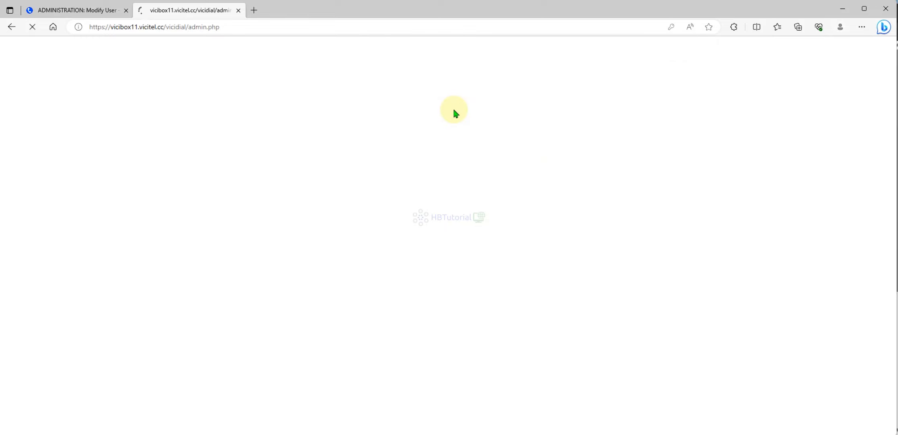
pyautogui.click(712, 41)
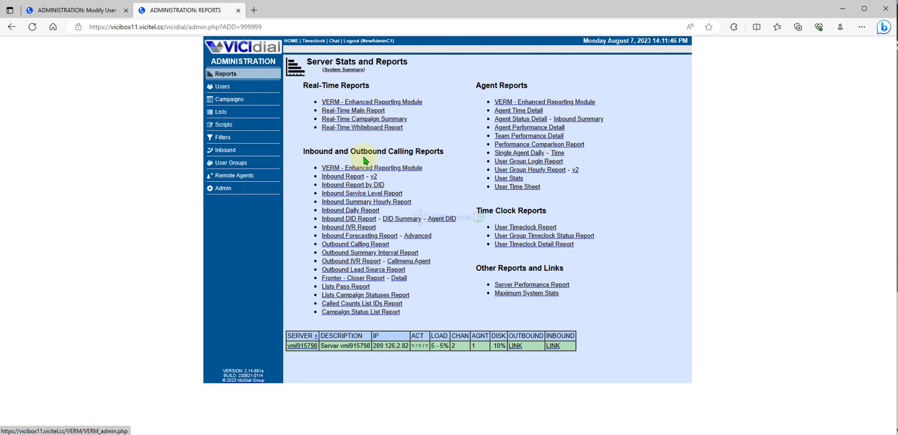
# - View the Real-Time Main Report, then the Admin carrier, phone and shift listings
pyautogui.click(353, 111)
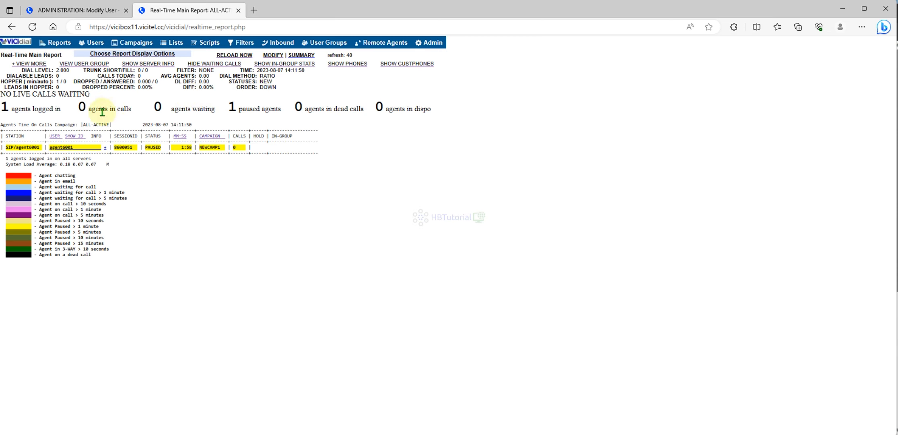
pyautogui.click(50, 45)
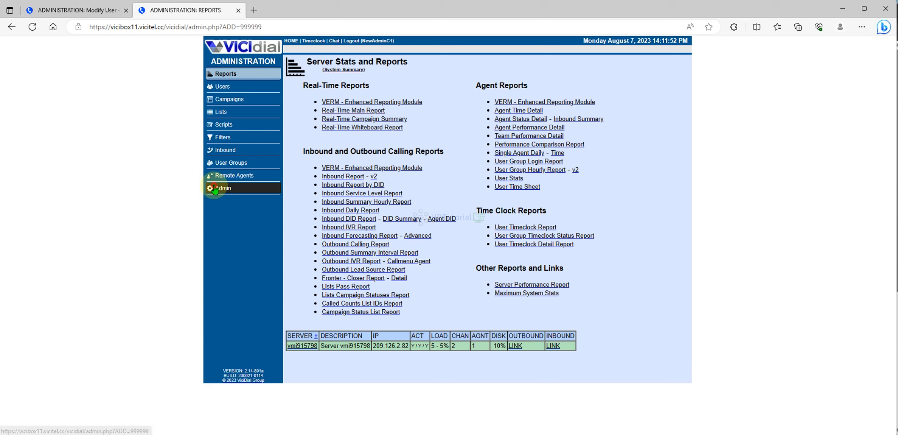
pyautogui.click(215, 188)
pyautogui.click(370, 196)
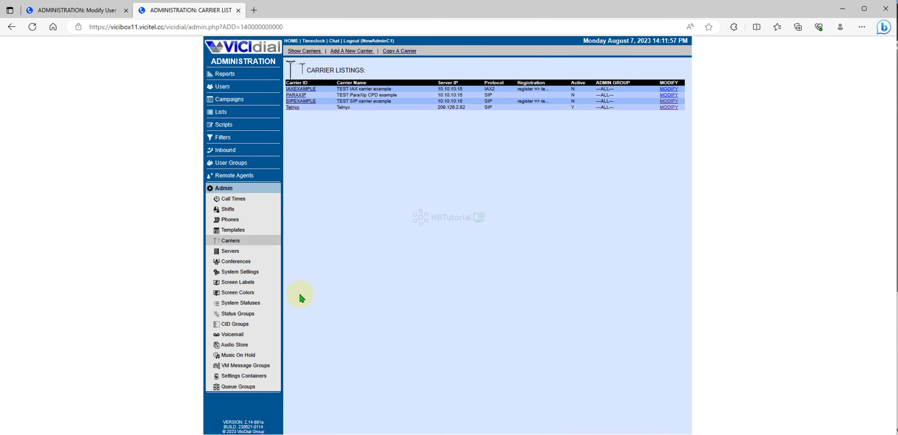
pyautogui.click(227, 219)
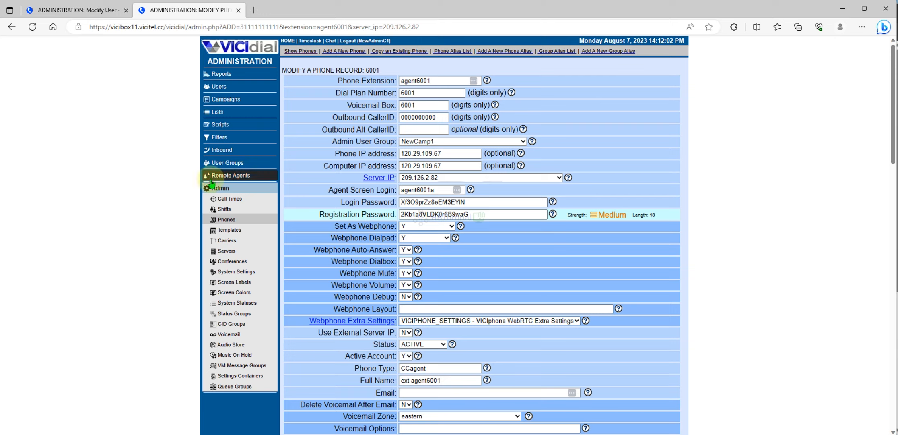
pyautogui.click(227, 210)
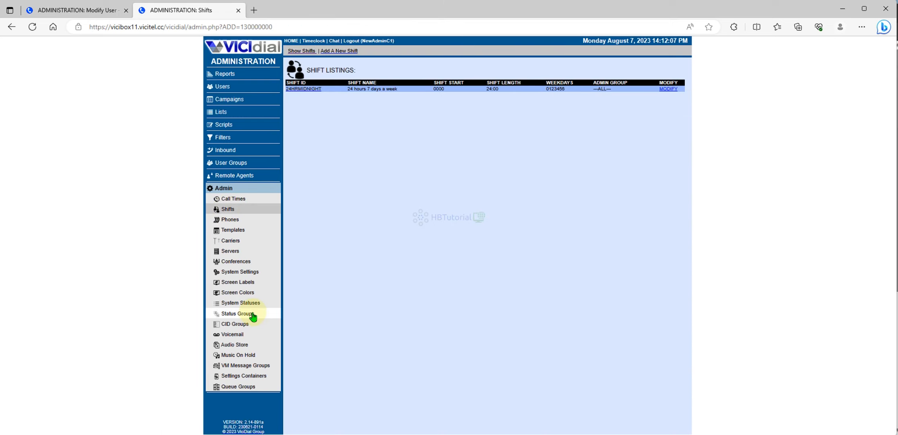
# - Try opening server vmi915798 from the Servers list, get permission denied, then show Conferences
pyautogui.click(233, 251)
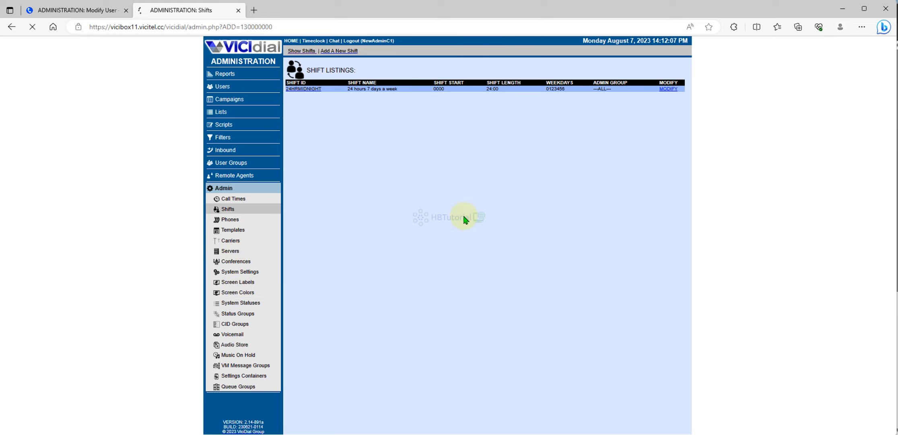
pyautogui.click(299, 90)
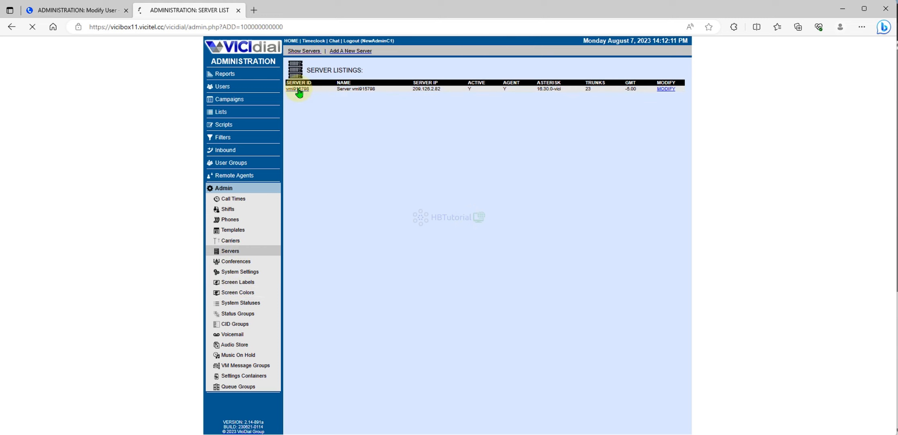
pyautogui.moveTo(334, 66); pyautogui.dragTo(431, 193)
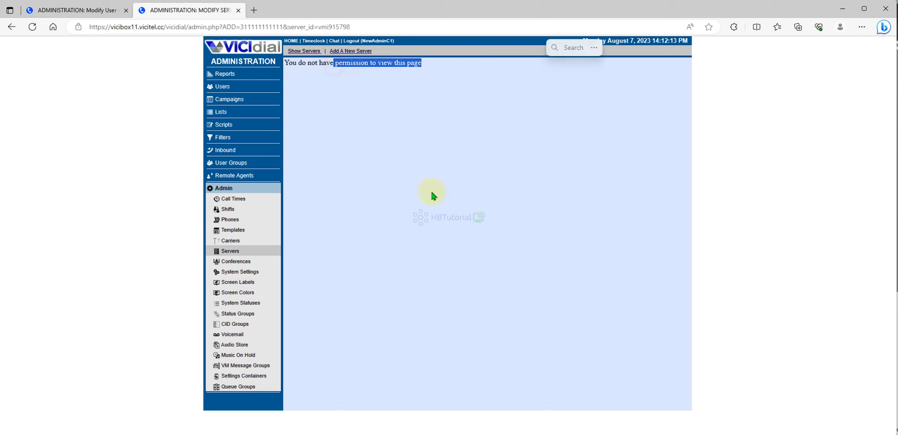
pyautogui.click(387, 240)
pyautogui.click(245, 265)
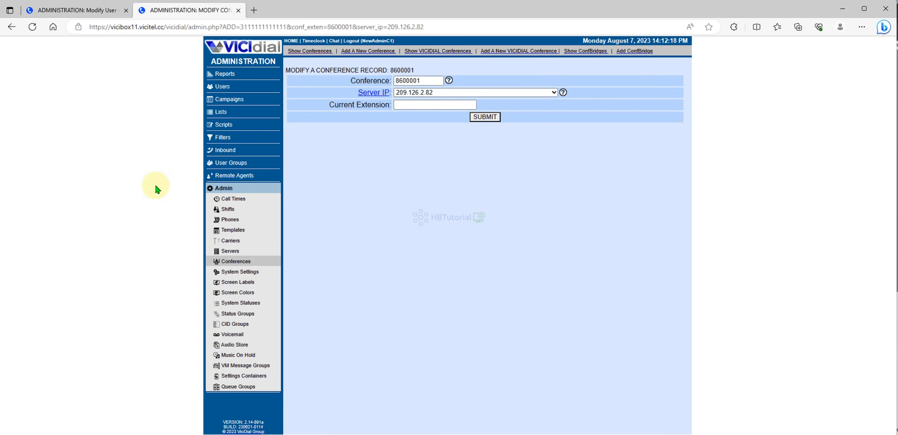
# - Review the inbound group listings and the NewCamp1 campaign settings
pyautogui.click(222, 151)
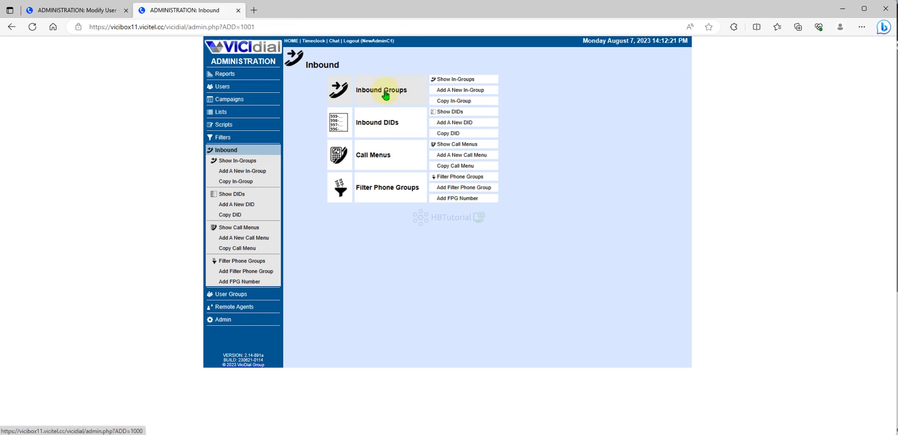
pyautogui.click(454, 82)
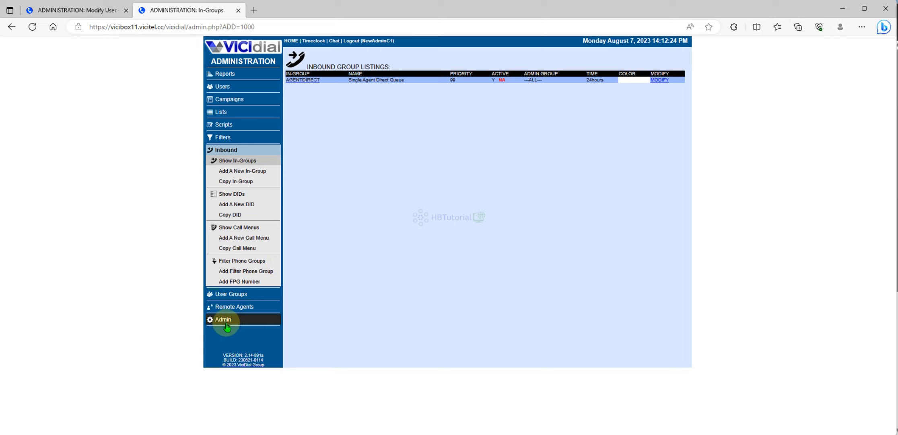
pyautogui.click(228, 100)
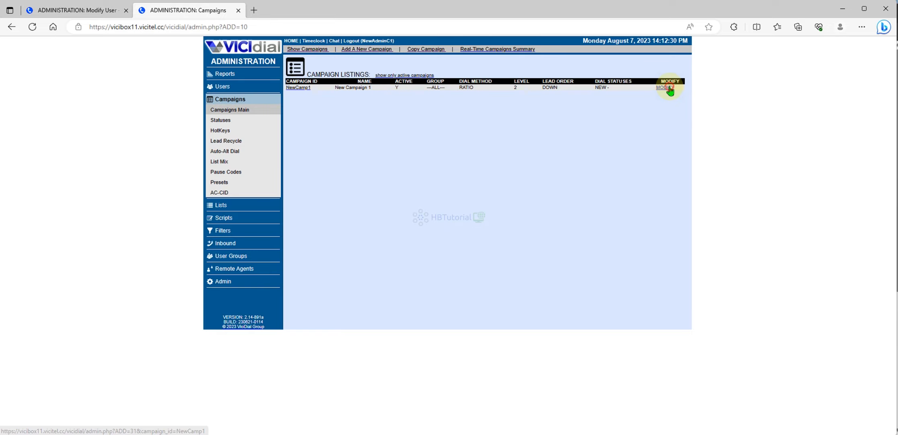
pyautogui.click(669, 87)
pyautogui.scroll(-20, 489, 253)
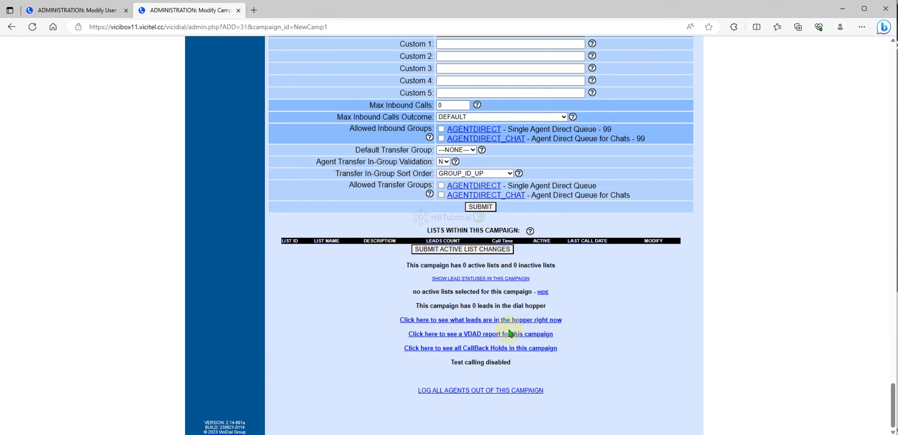
pyautogui.scroll(20, 566, 345)
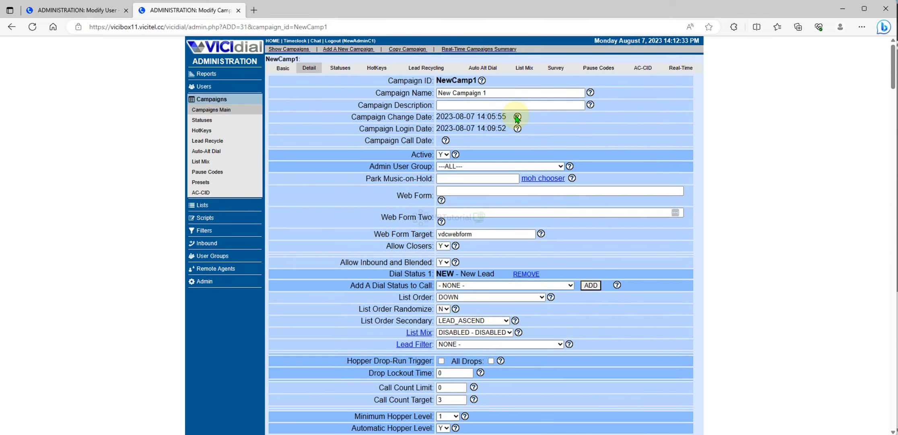
# - Check the user listings and an agent's record, revisit campaigns, and return to the summary dashboard
pyautogui.click(204, 87)
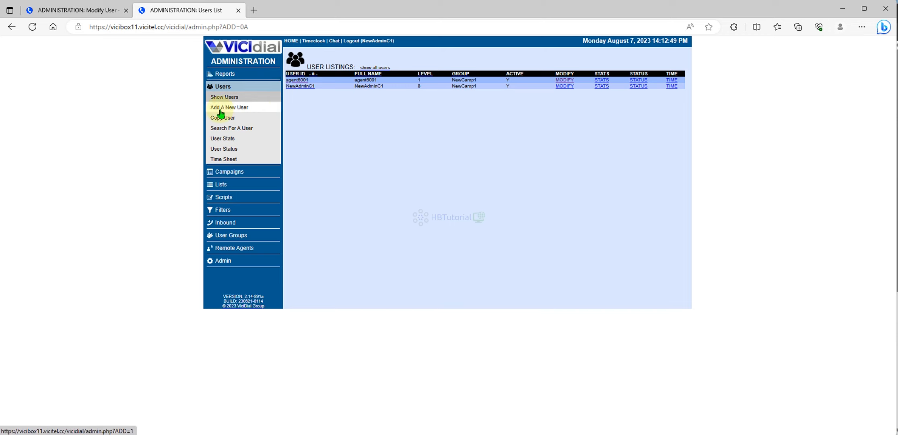
pyautogui.click(294, 82)
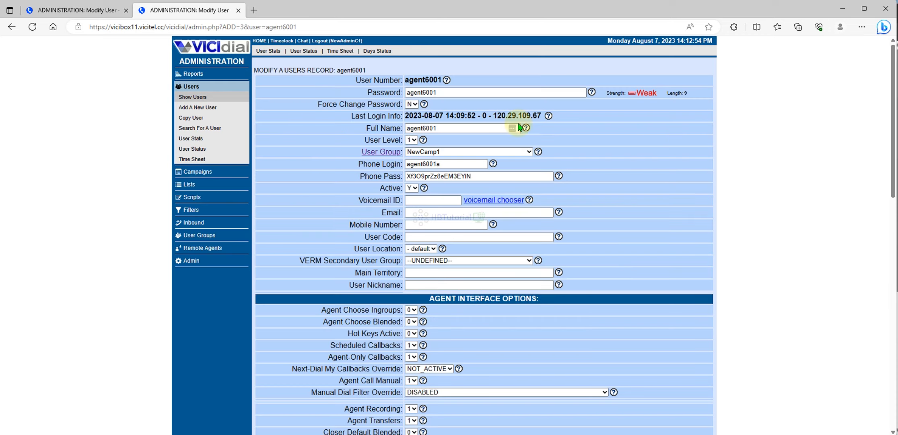
pyautogui.click(12, 27)
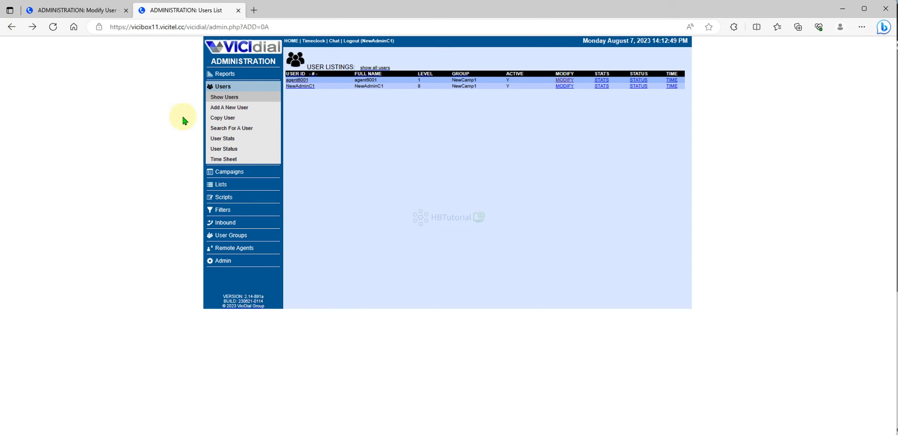
pyautogui.click(228, 173)
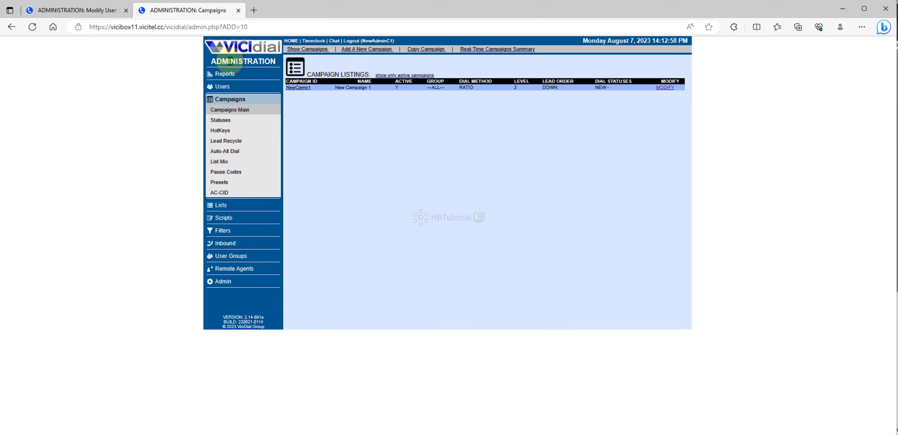
pyautogui.click(238, 51)
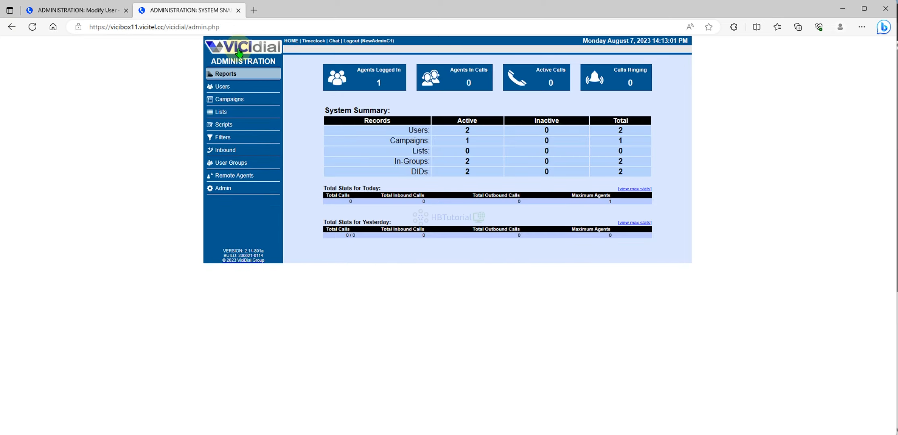